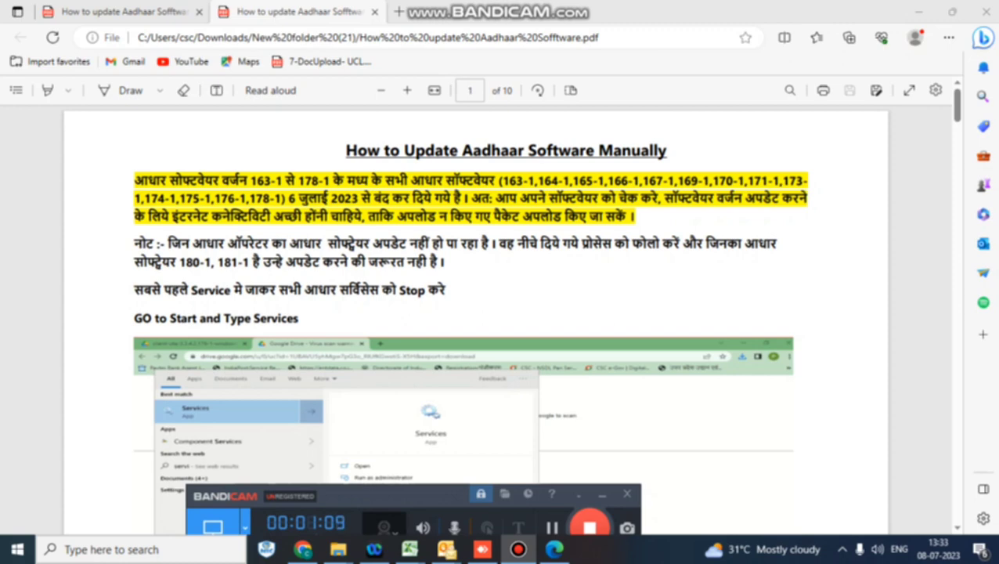
Find the Services app through Windows search with "serv" and open it
{"action": "scroll", "coordinate": [469, 313], "scroll_direction": "down", "scroll_amount": 1}
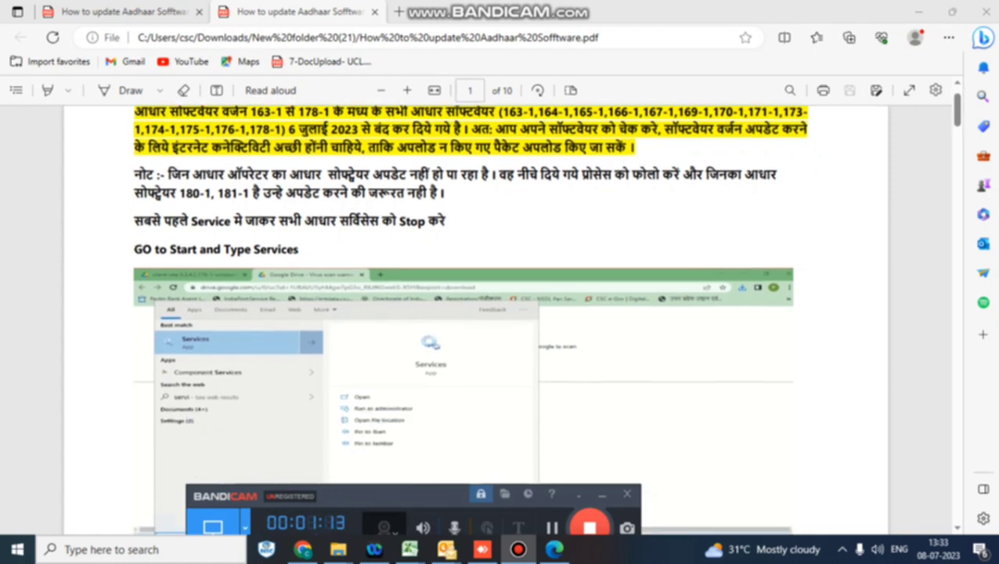
{"action": "left_click", "coordinate": [118, 549]}
{"action": "type", "text": "se"}
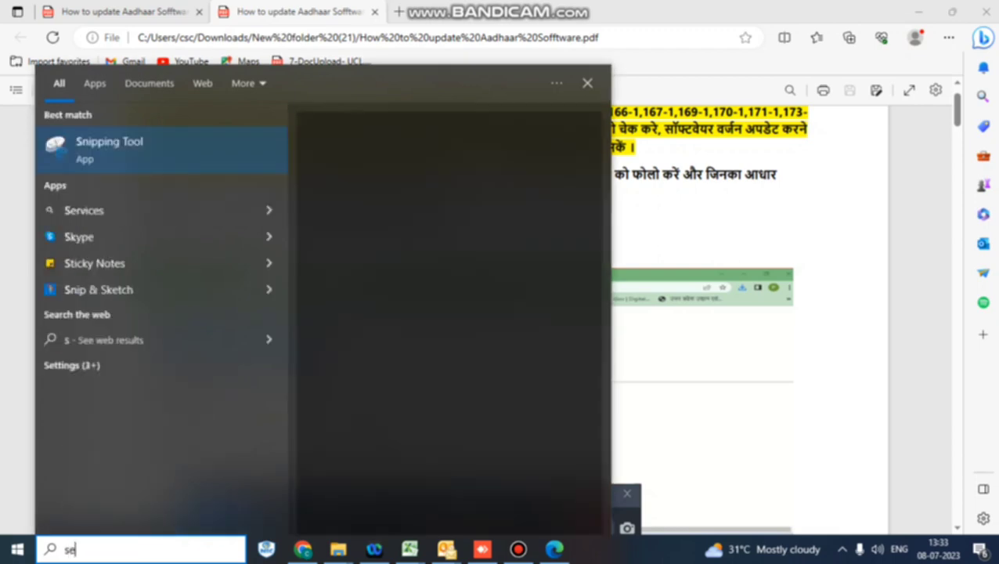
{"action": "type", "text": "rv"}
{"action": "key", "text": "Escape"}
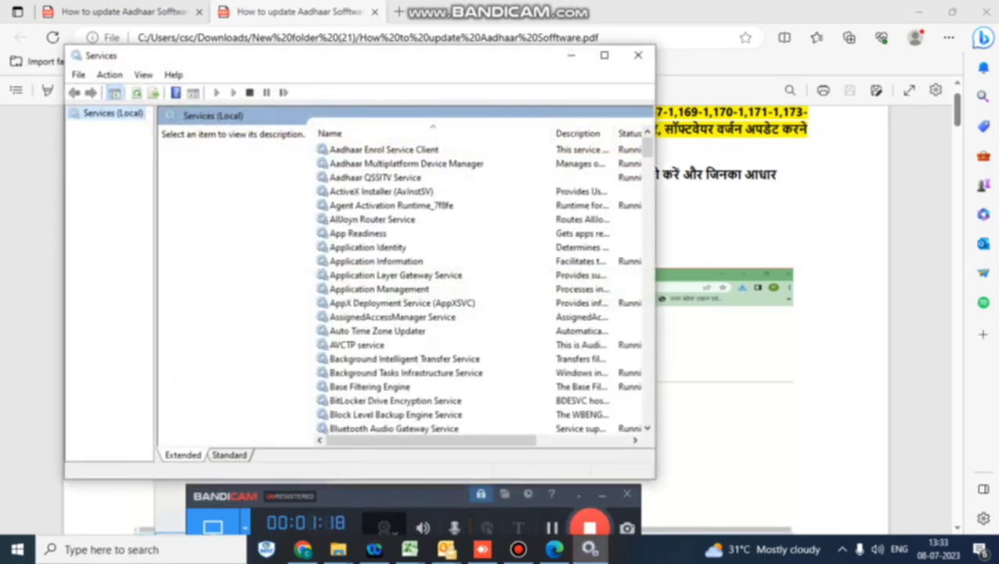
Stop the Aadhaar Enrol Service Client, Aadhaar Multiplatform Device Manager and Aadhaar QSSITV Service
{"action": "left_click", "coordinate": [384, 149]}
{"action": "left_click", "coordinate": [170, 159]}
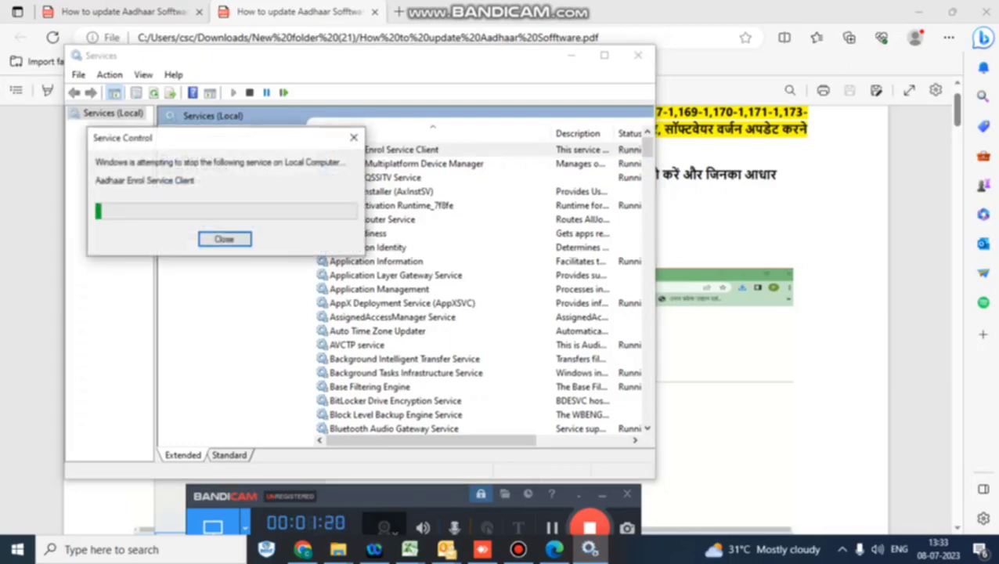
{"action": "left_click", "coordinate": [406, 164]}
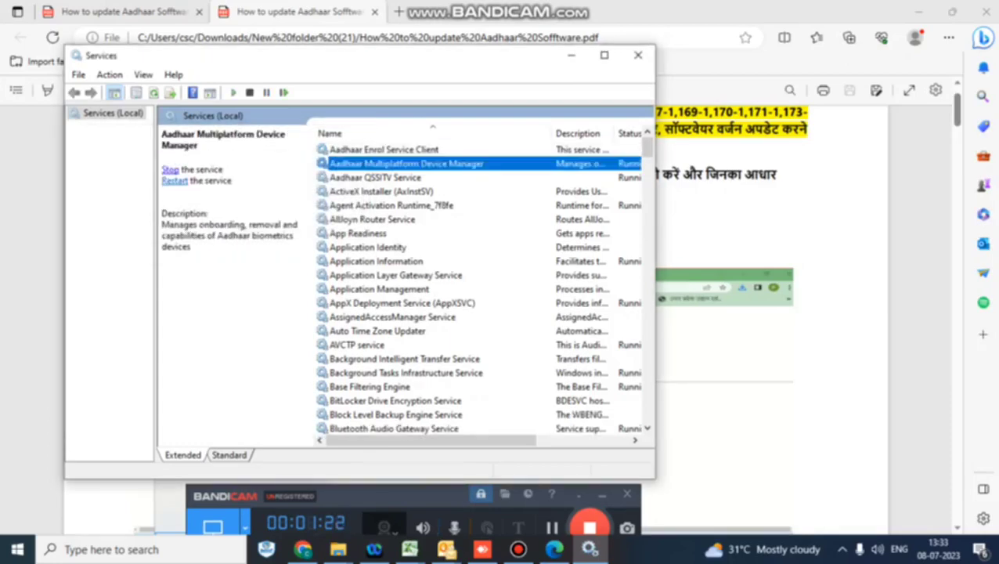
{"action": "left_click", "coordinate": [169, 169]}
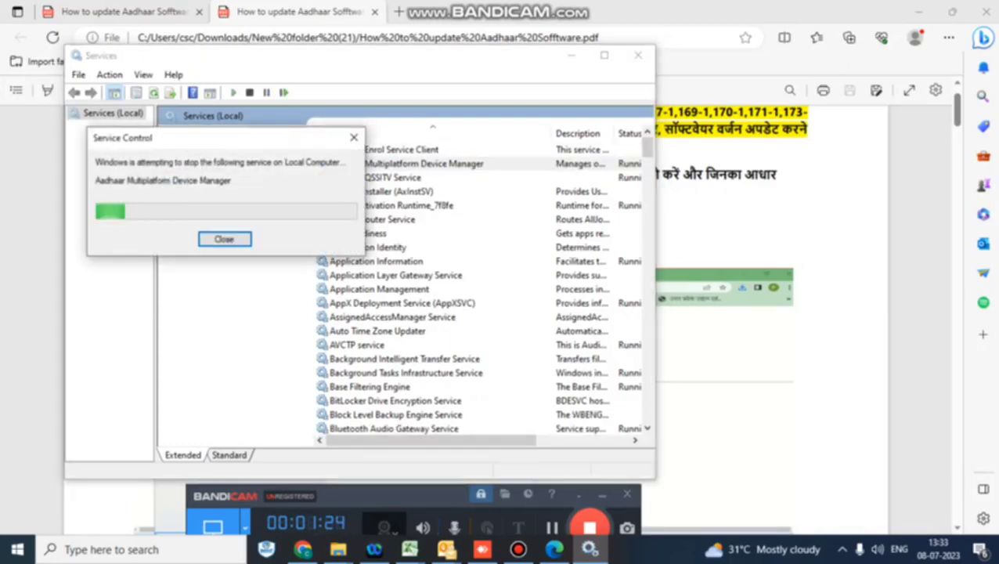
{"action": "left_click", "coordinate": [375, 178]}
{"action": "left_click", "coordinate": [170, 159]}
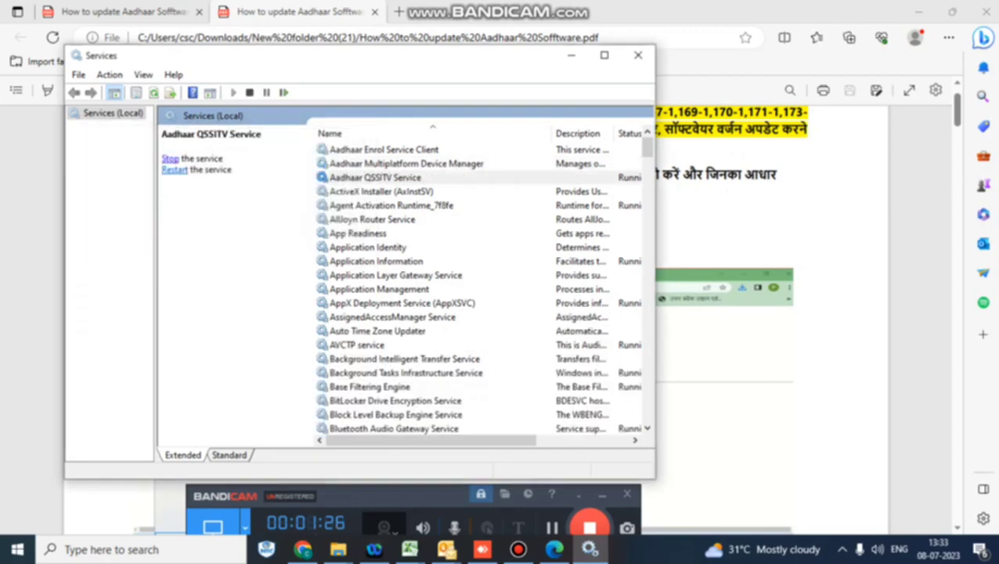
{"action": "left_click", "coordinate": [170, 158]}
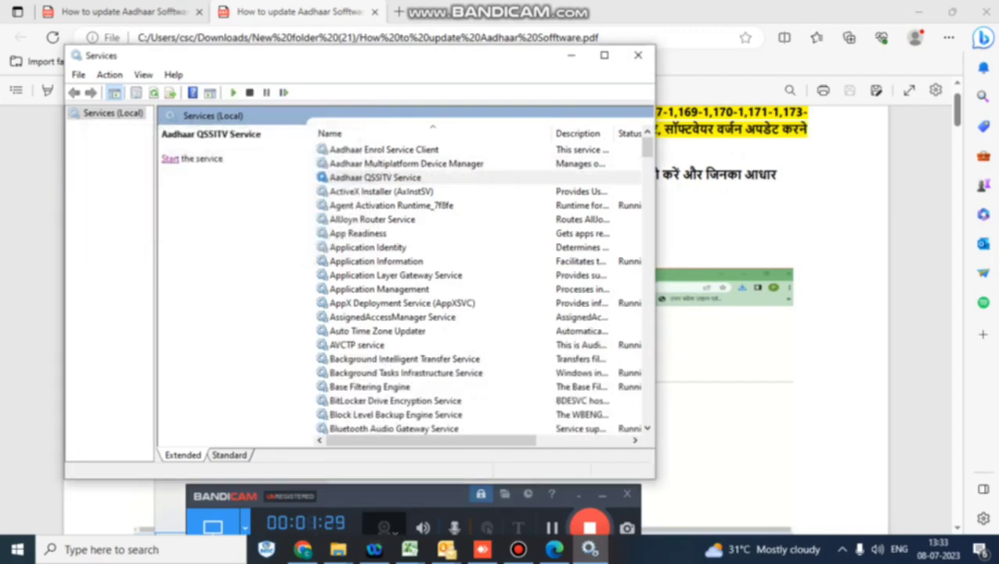
Switch to the PDF guide in Edge and open its Google Drive software download link on page 3
{"action": "left_click", "coordinate": [555, 549]}
{"action": "scroll", "coordinate": [475, 313], "scroll_direction": "down", "scroll_amount": 15}
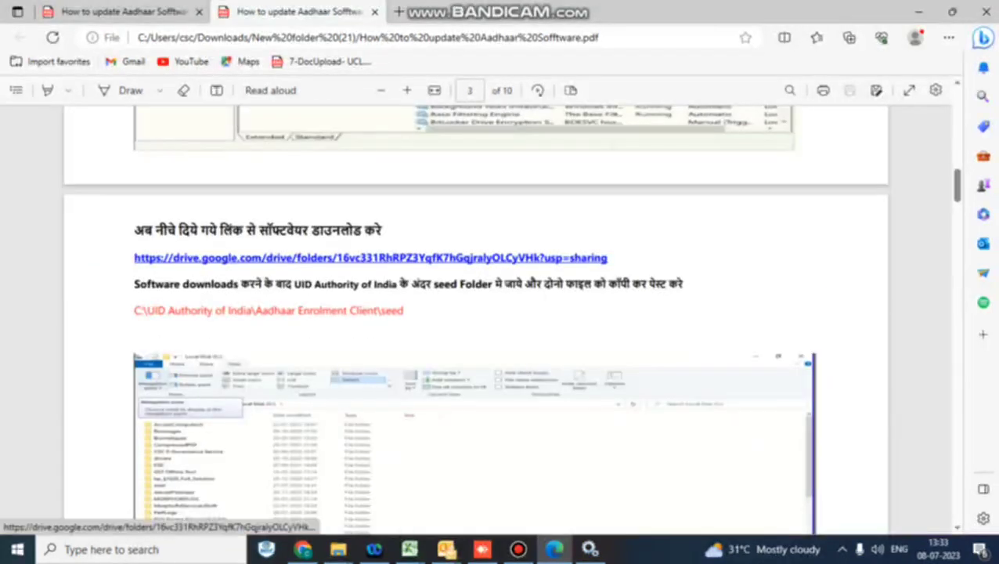
{"action": "left_click", "coordinate": [371, 259]}
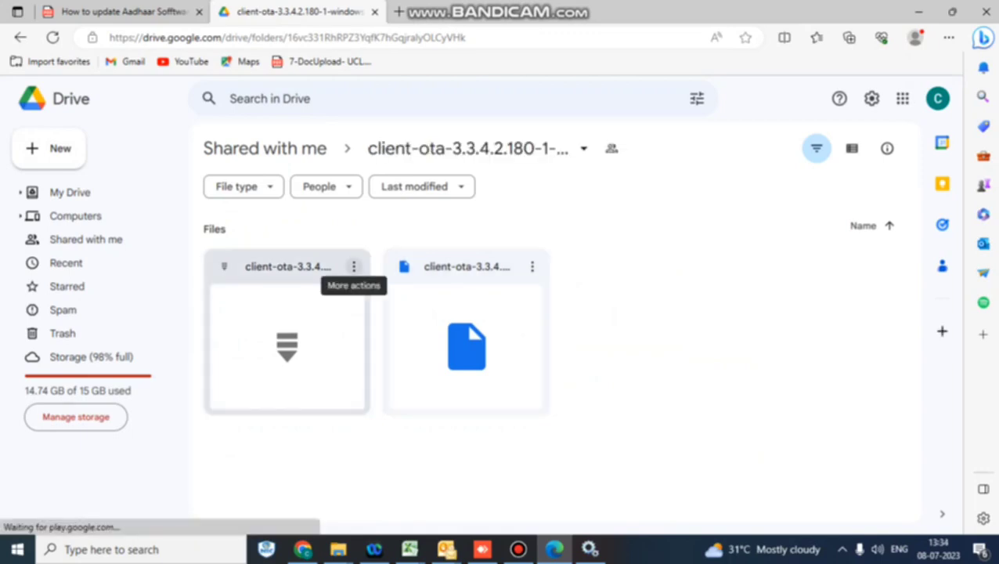
Download both client-ota-3.3.4.2.180-1-windows-32 files, the zip and the caibx, from the shared Drive folder, accepting the zip without a virus scan
{"action": "left_click", "coordinate": [353, 266]}
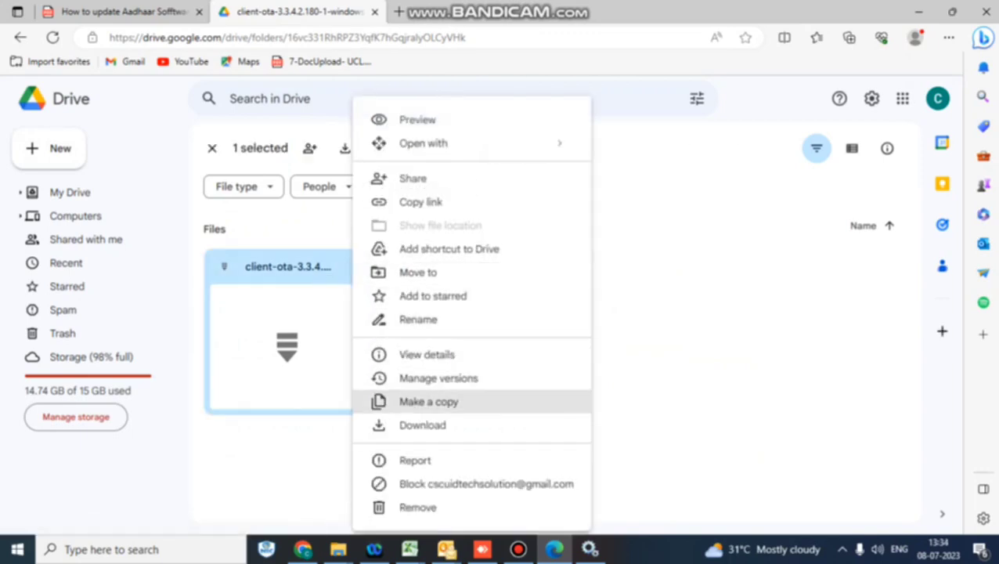
{"action": "left_click", "coordinate": [423, 424]}
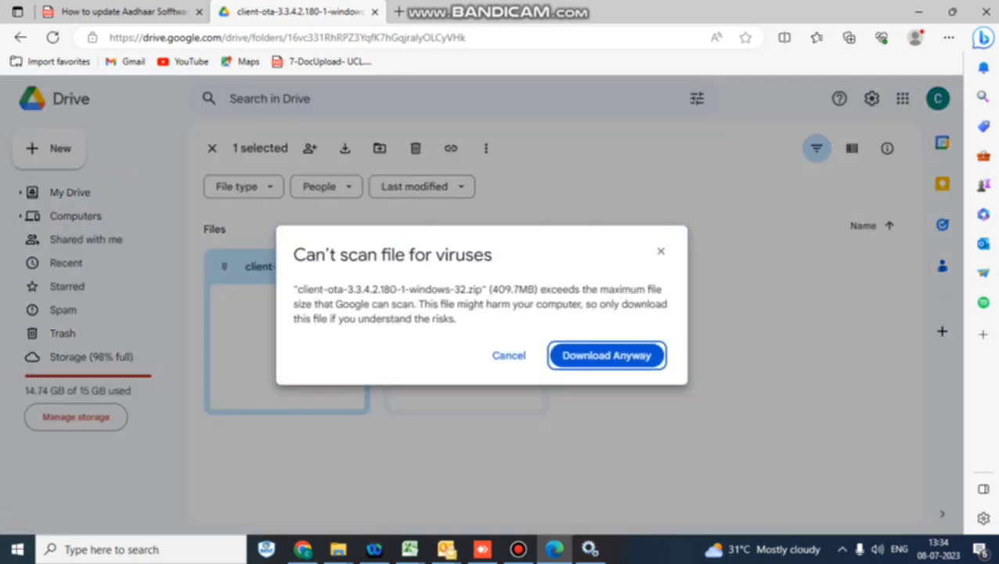
{"action": "left_click", "coordinate": [606, 355]}
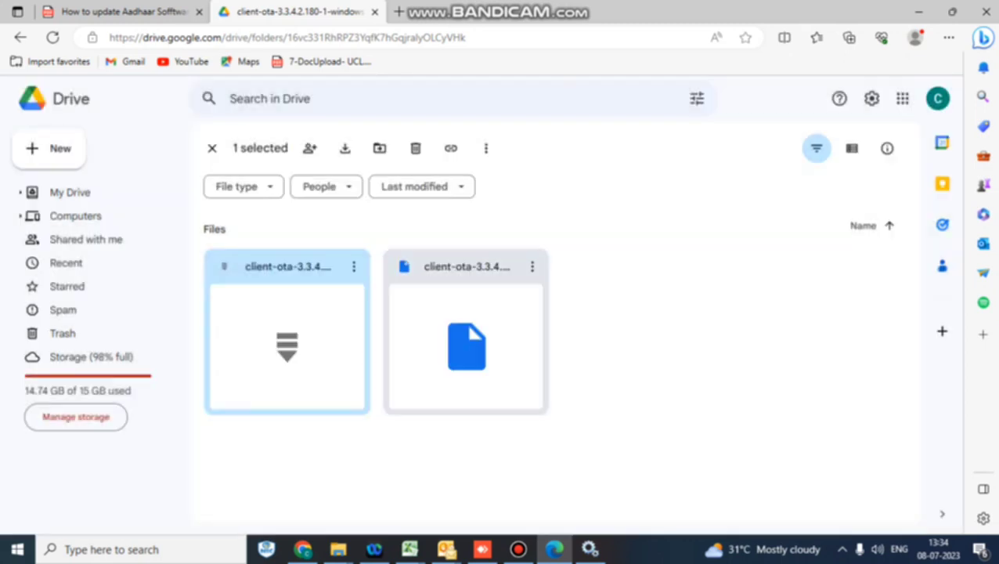
{"action": "right_click", "coordinate": [532, 271]}
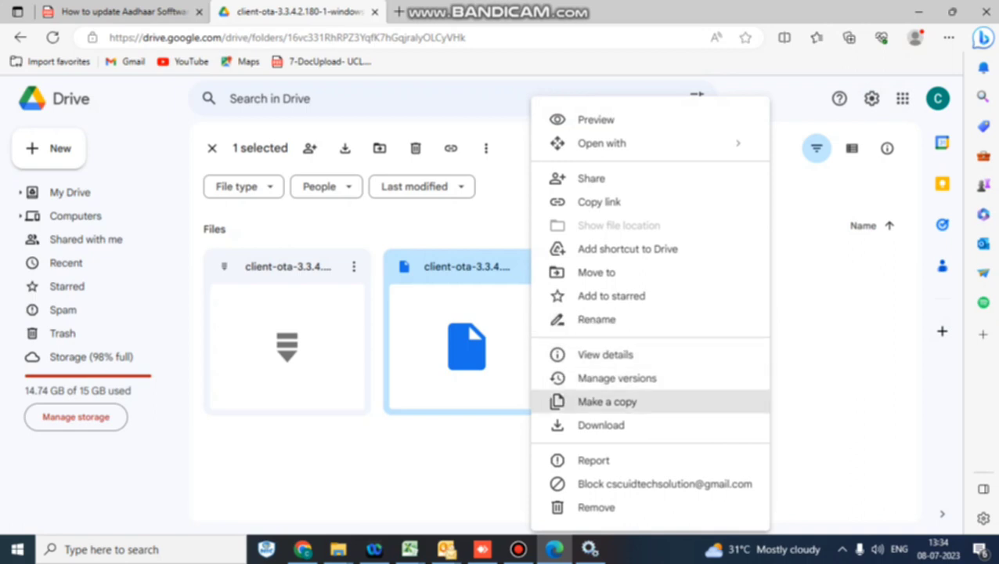
{"action": "left_click", "coordinate": [600, 424]}
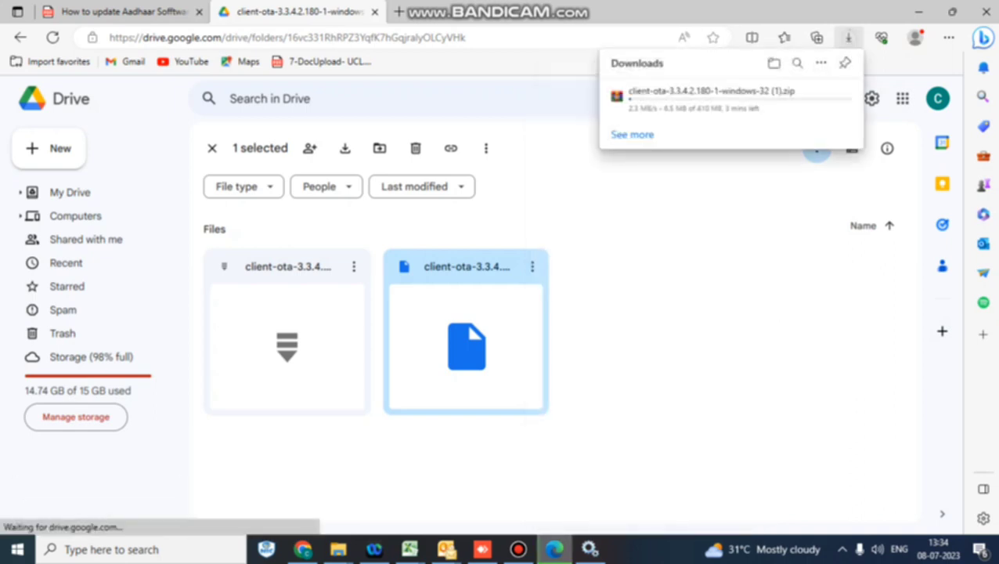
In File Explorer's Downloads folder, copy client-ota-3.3.4.2.180-1-windows-32 and client-ota-3.3.4.2.180-1-windows-32.zip.caibx
{"action": "mouse_move", "coordinate": [338, 549]}
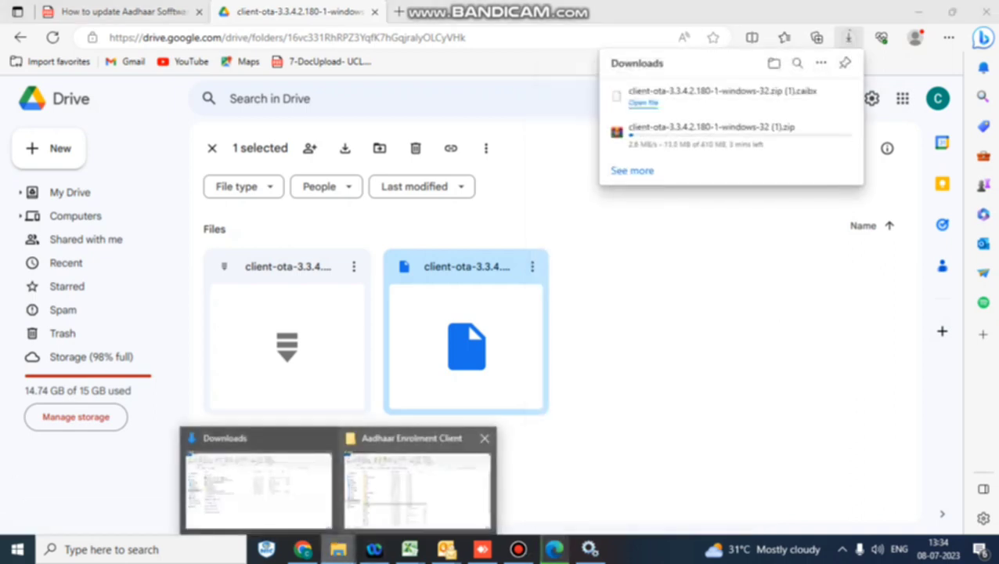
{"action": "left_click", "coordinate": [419, 486]}
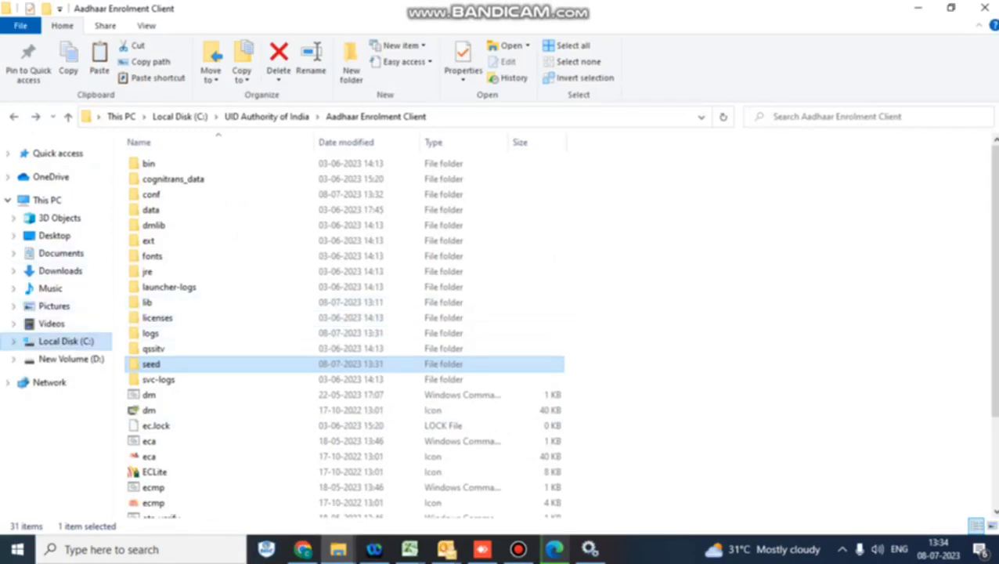
{"action": "left_click", "coordinate": [60, 270]}
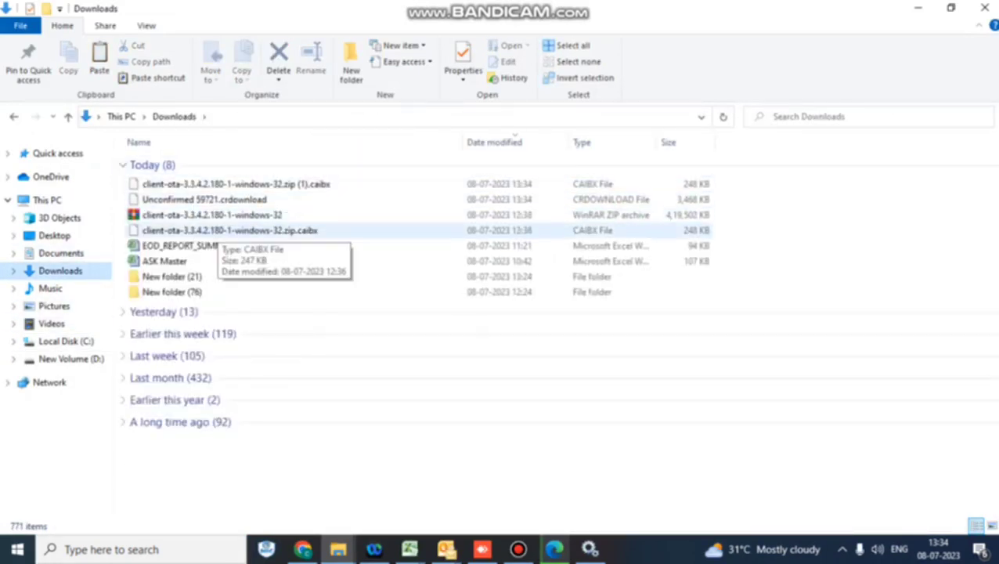
{"action": "left_click", "coordinate": [211, 214]}
{"action": "left_click", "coordinate": [235, 230], "text": "ctrl"}
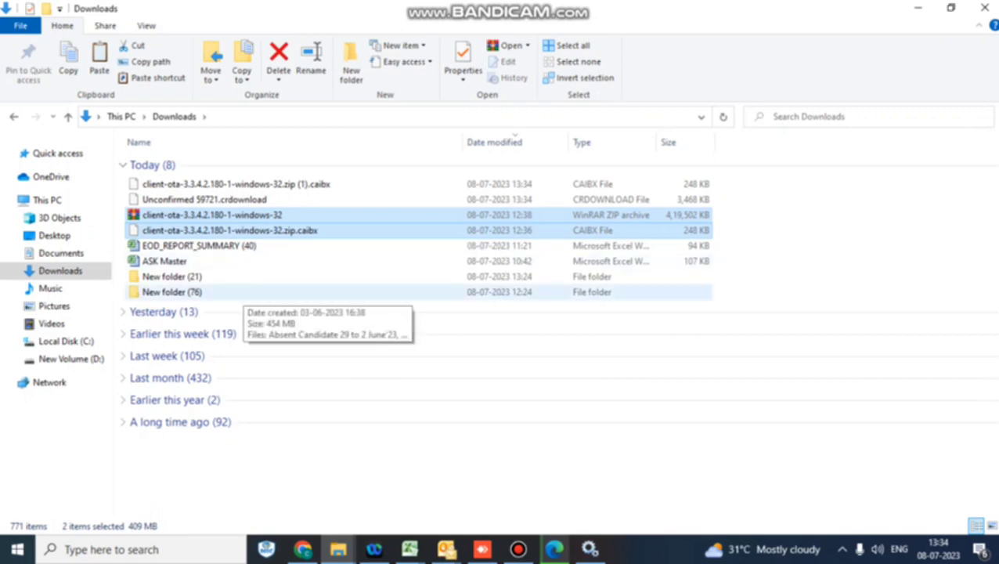
Paste the copied files into C:\UID Authority of India\Aadhaar Enrolment Client\seed and extract the client-ota-3.3.4.2.180-1-windows-32 archive in that folder
{"action": "left_click", "coordinate": [65, 341]}
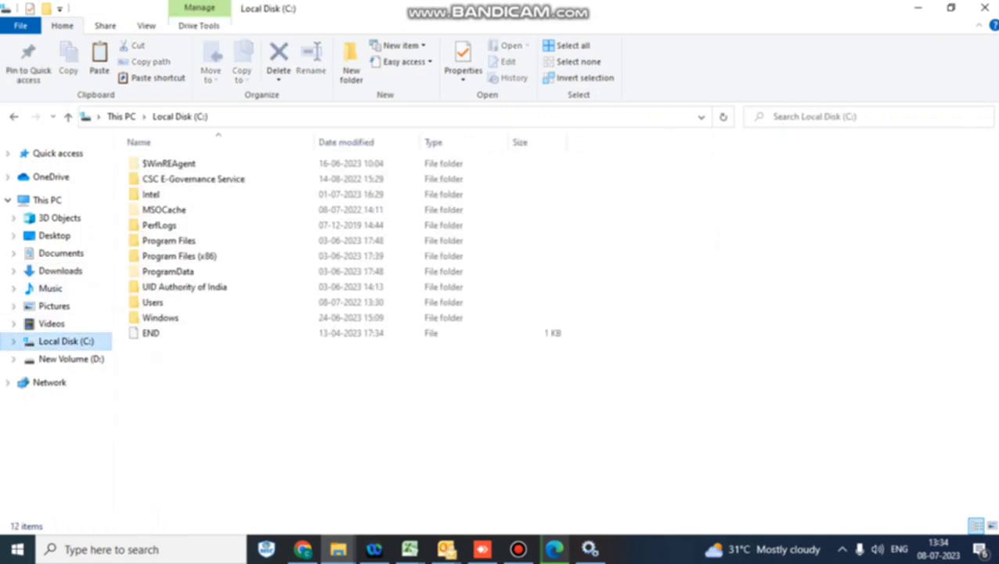
{"action": "left_click", "coordinate": [184, 287]}
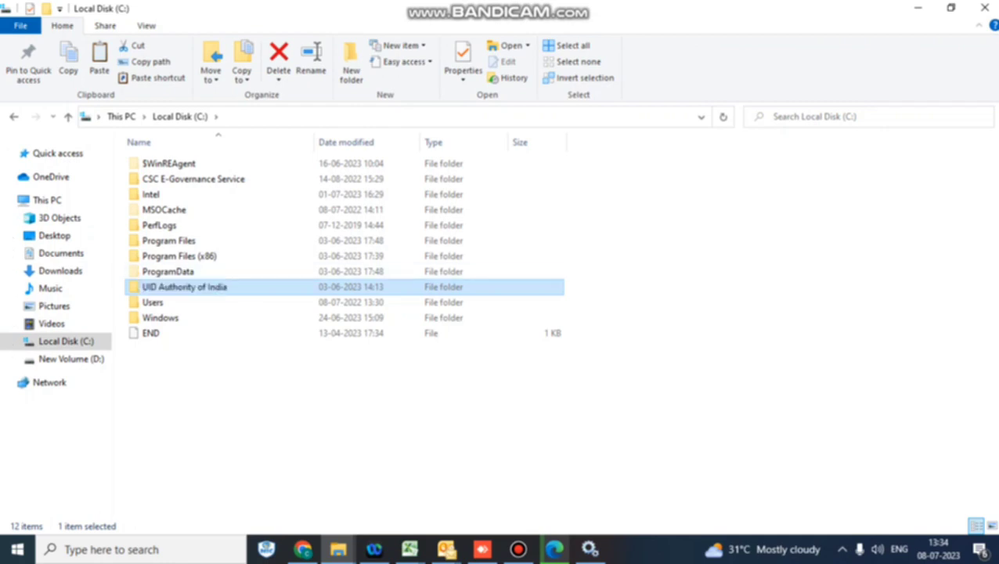
{"action": "double_click", "coordinate": [184, 286]}
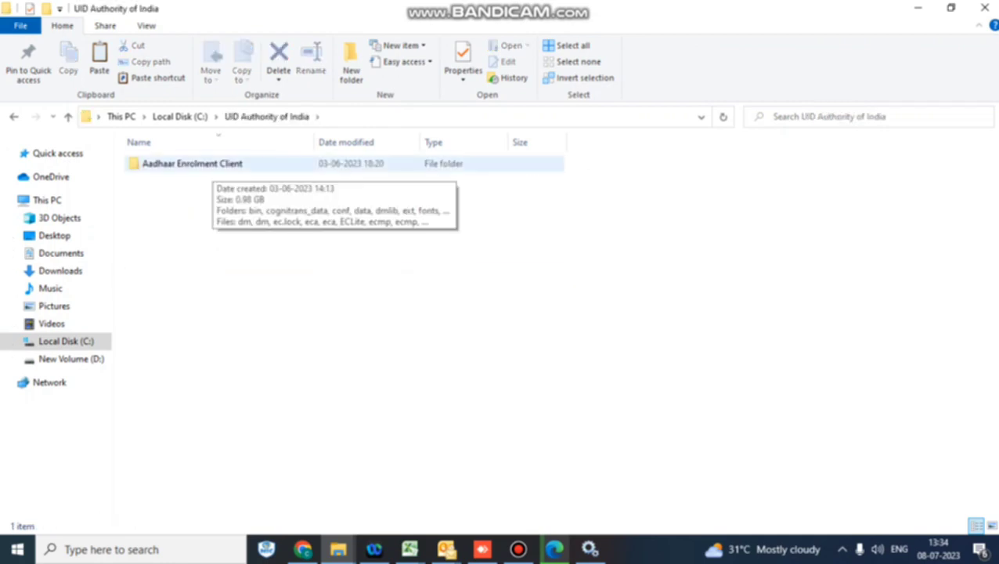
{"action": "double_click", "coordinate": [210, 164]}
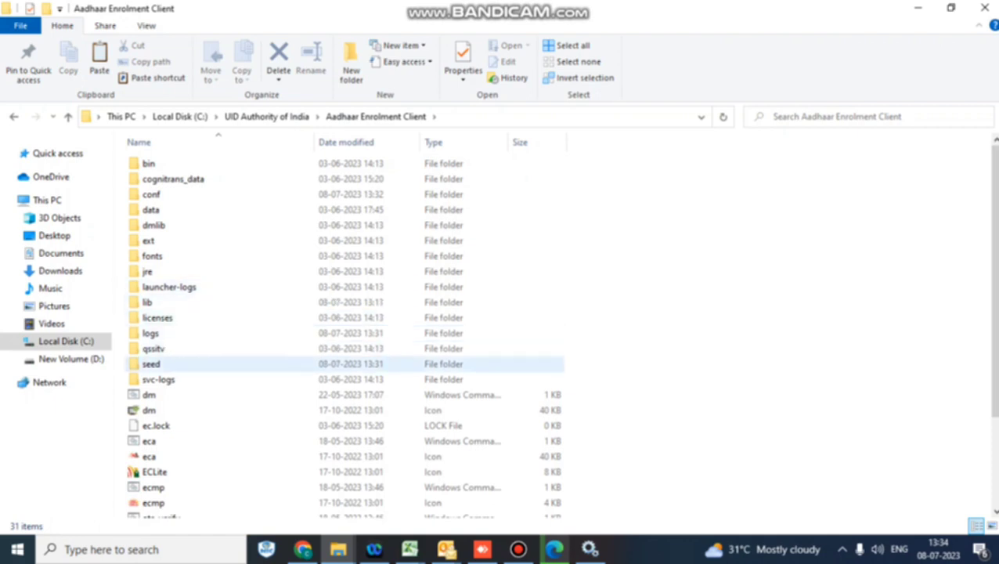
{"action": "double_click", "coordinate": [151, 364]}
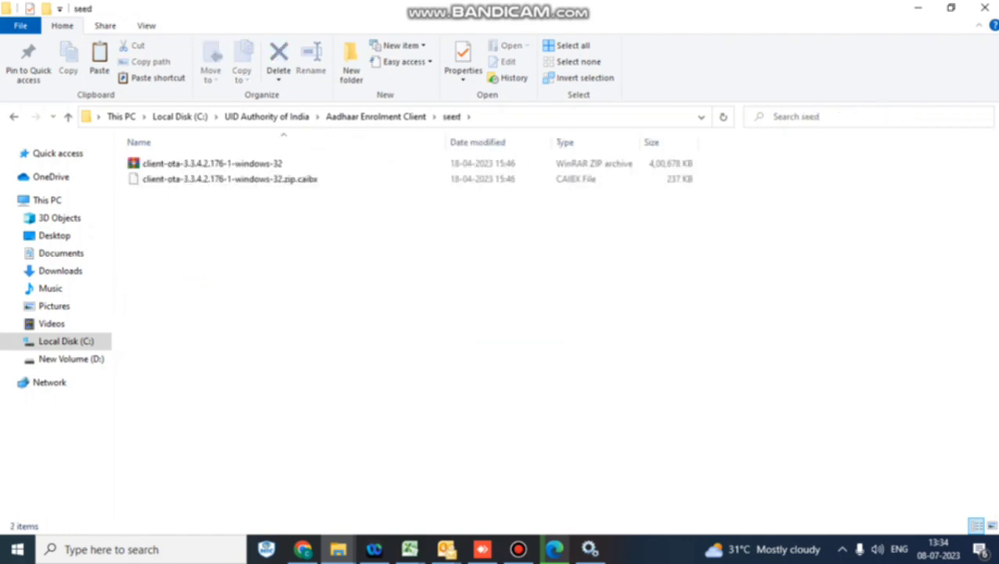
{"action": "key", "text": "ctrl+v"}
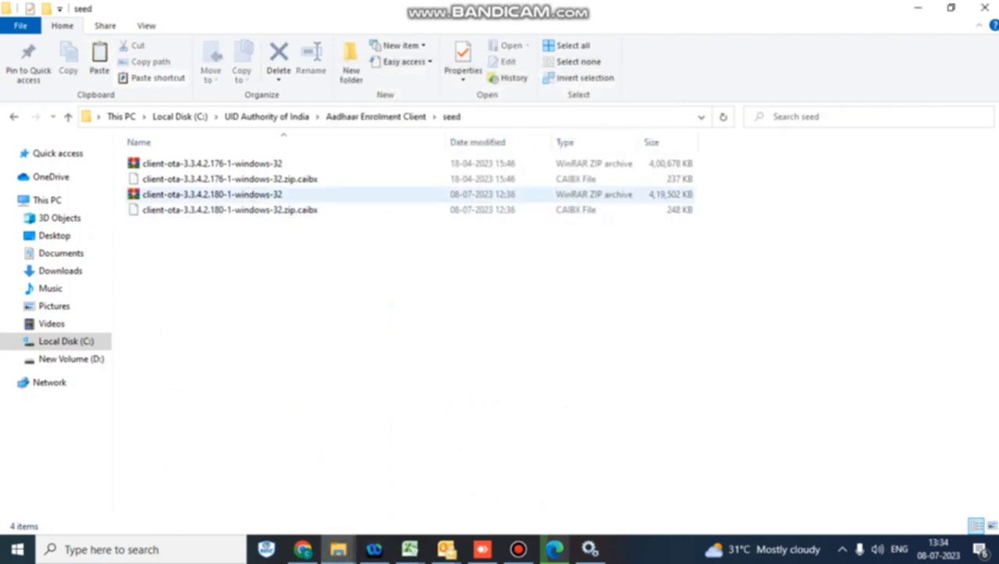
{"action": "right_click", "coordinate": [202, 200]}
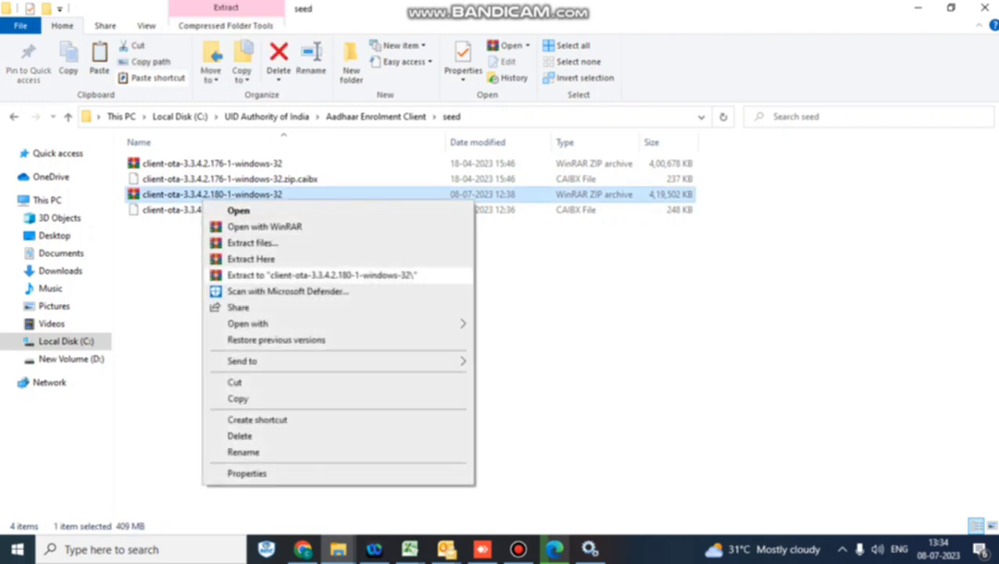
{"action": "left_click", "coordinate": [250, 259]}
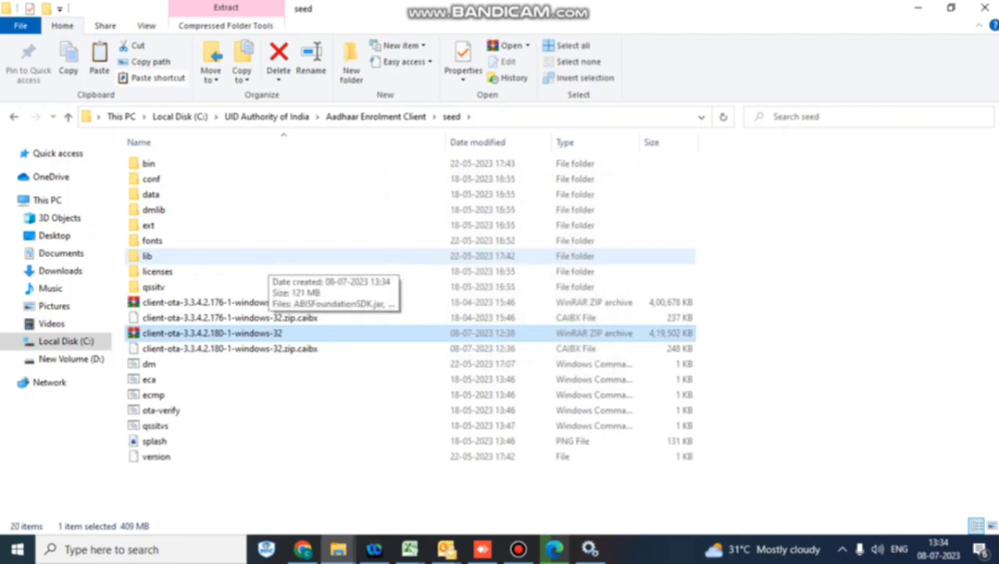
Copy everything in the seed folder except the four client-ota 176-1 and 180-1 zip and caibx files
{"action": "left_click", "coordinate": [771, 328]}
{"action": "key", "text": "ctrl+a"}
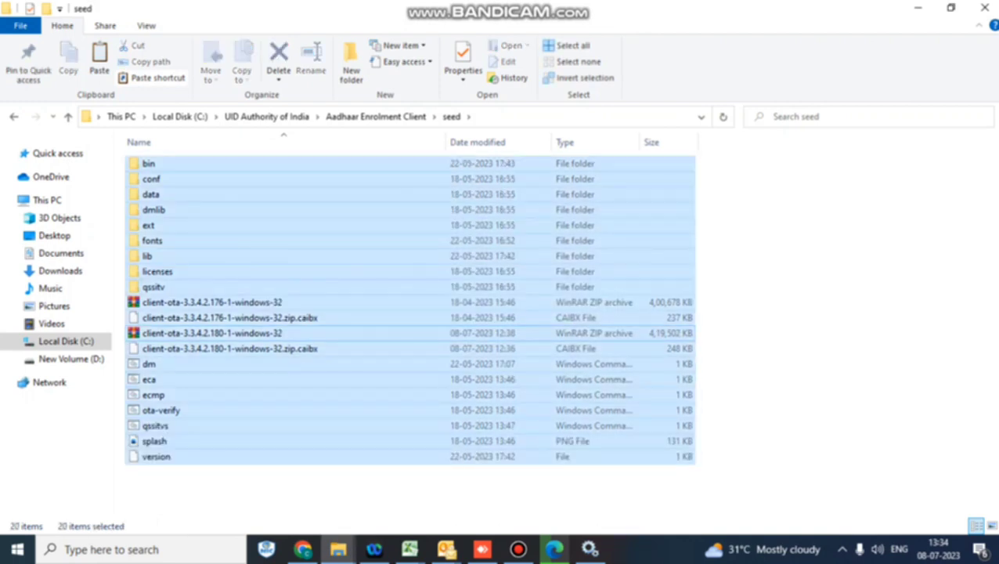
{"action": "left_click", "coordinate": [213, 302], "text": "ctrl"}
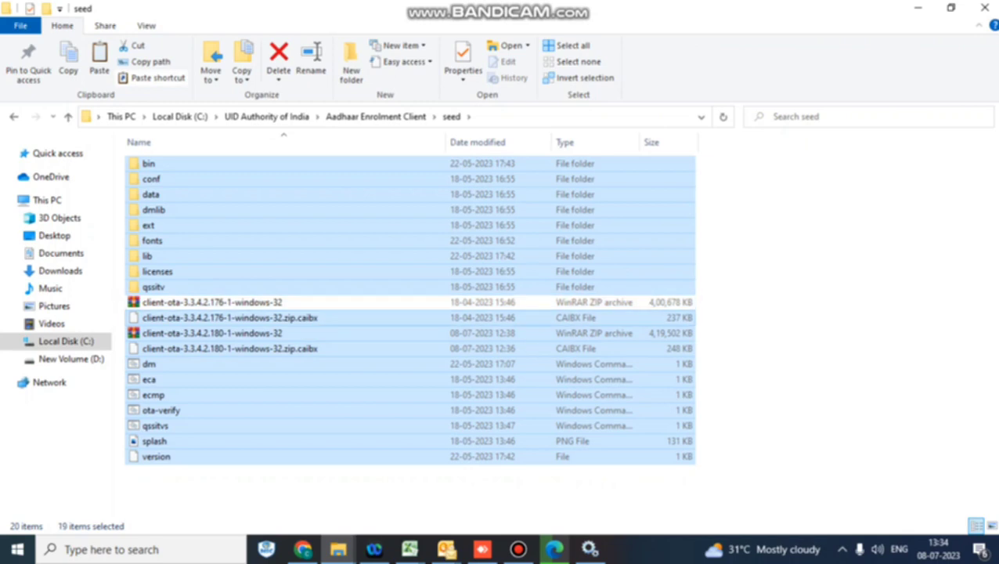
{"action": "left_click", "coordinate": [213, 318], "text": "ctrl"}
{"action": "left_click", "coordinate": [213, 334], "text": "ctrl"}
{"action": "left_click", "coordinate": [213, 348], "text": "ctrl"}
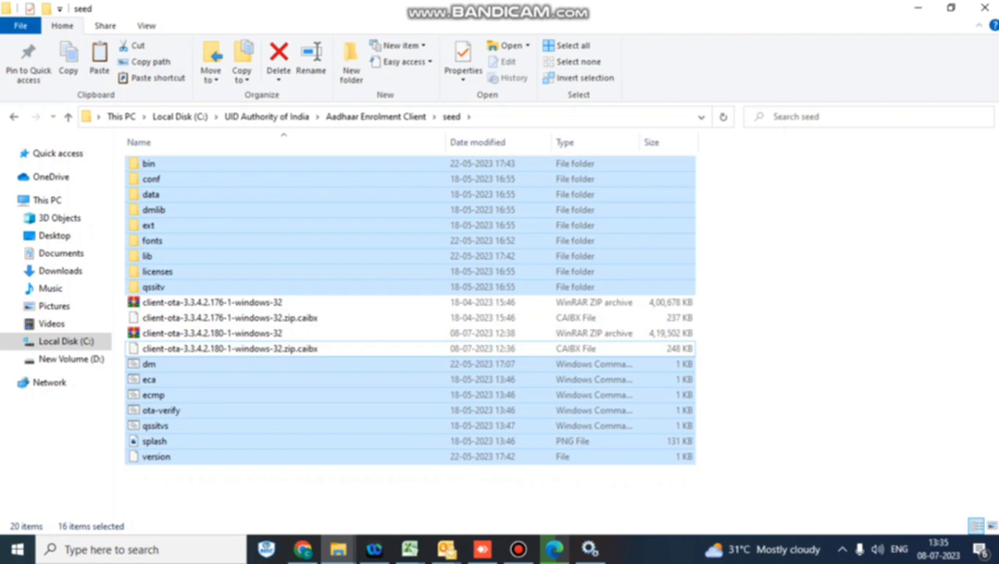
Paste the copied items into the parent Aadhaar Enrolment Client folder, replacing the files with the same names
{"action": "key", "text": "BackSpace"}
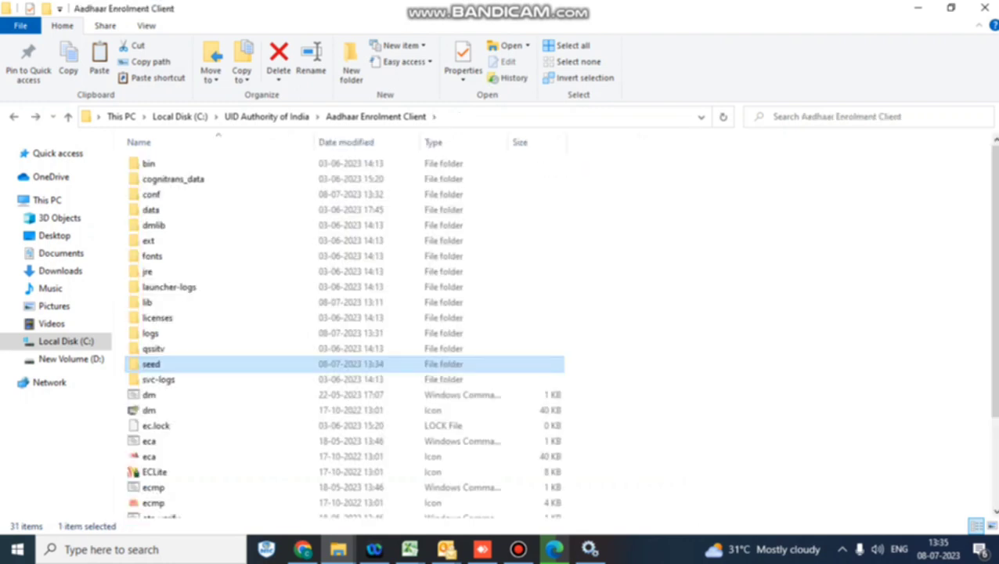
{"action": "left_click", "coordinate": [689, 321]}
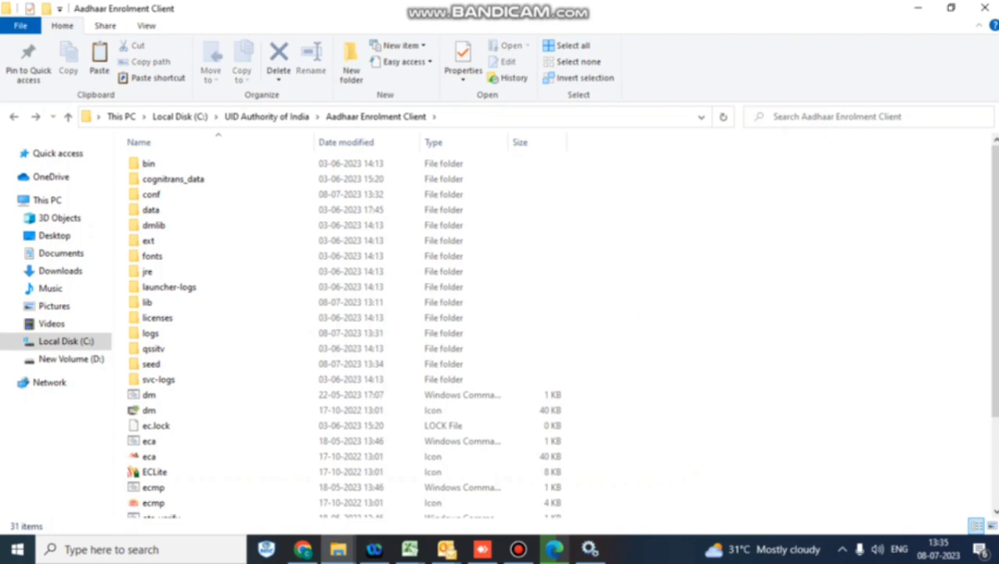
{"action": "key", "text": "ctrl+v"}
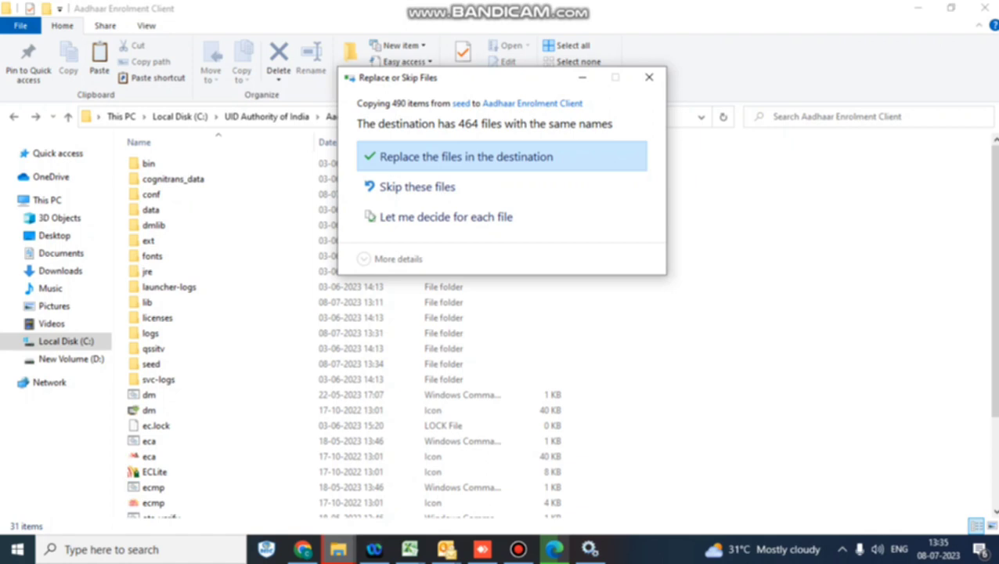
{"action": "key", "text": "Return"}
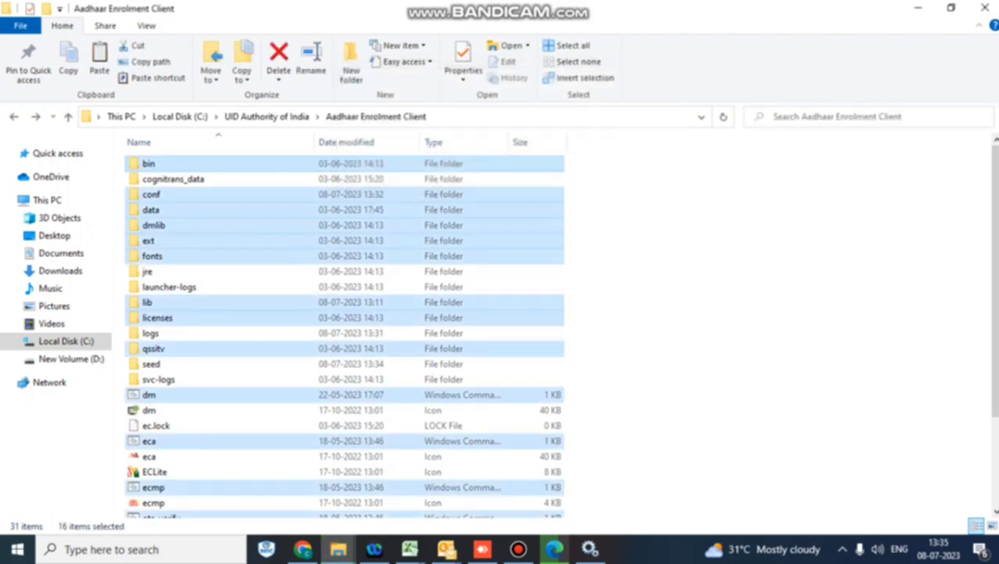
{"action": "left_click", "coordinate": [752, 313]}
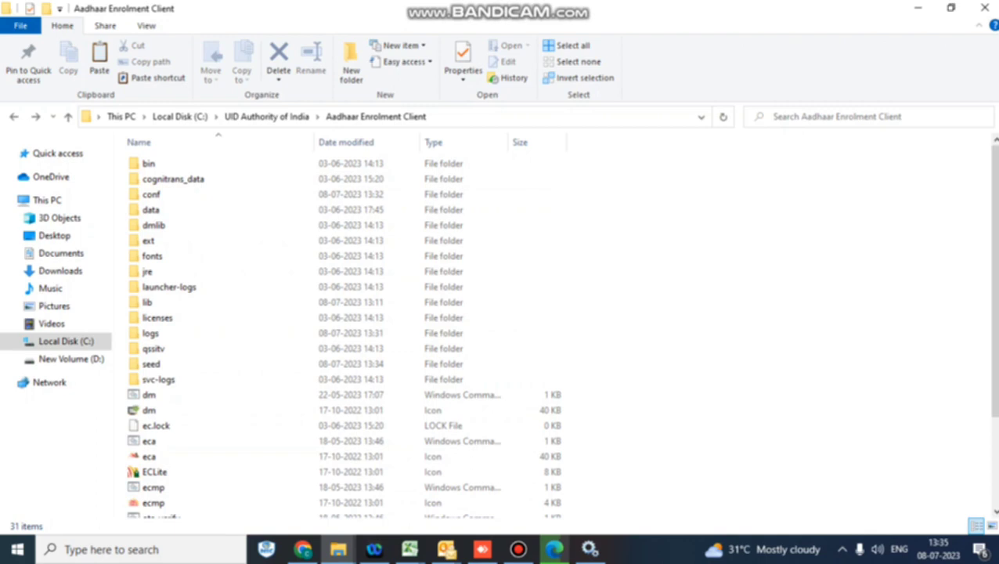
In Edge, follow the Proxy File Download link on page 8 of the How to update Aadhaar Sofftware PDF and download proxy.properties
{"action": "left_click", "coordinate": [554, 549]}
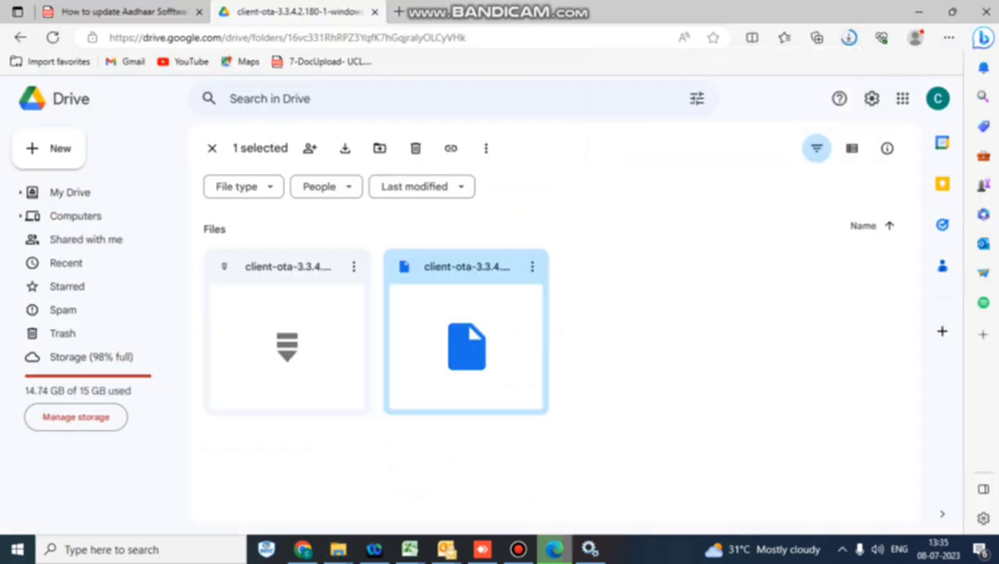
{"action": "left_click", "coordinate": [129, 12]}
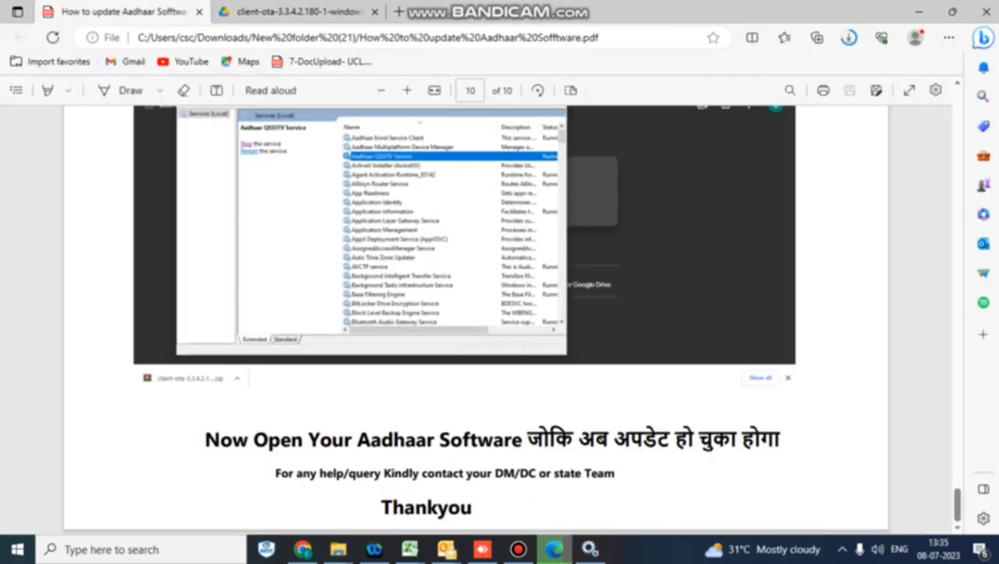
{"action": "scroll", "coordinate": [476, 319], "scroll_direction": "up", "scroll_amount": 20}
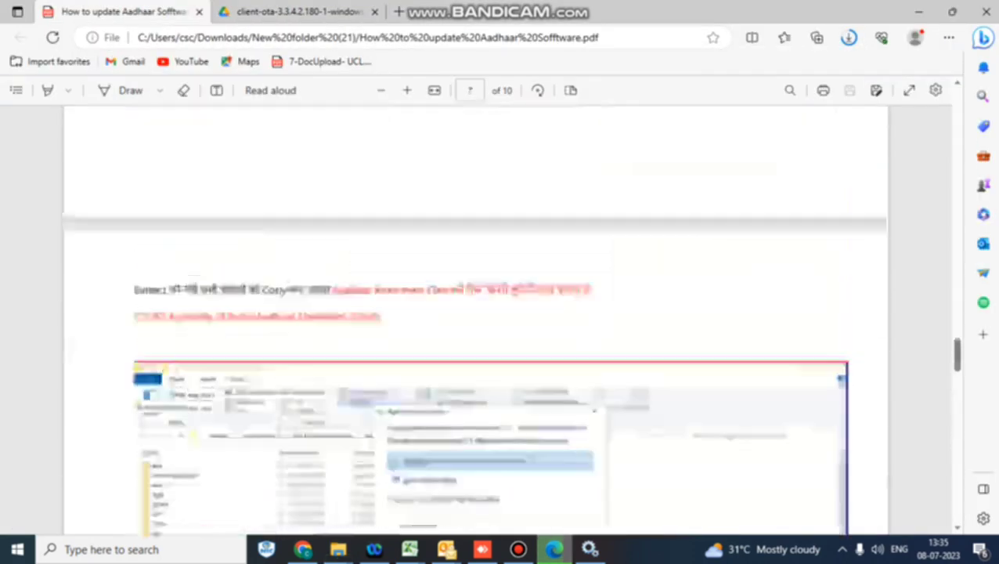
{"action": "scroll", "coordinate": [476, 320], "scroll_direction": "up", "scroll_amount": 15}
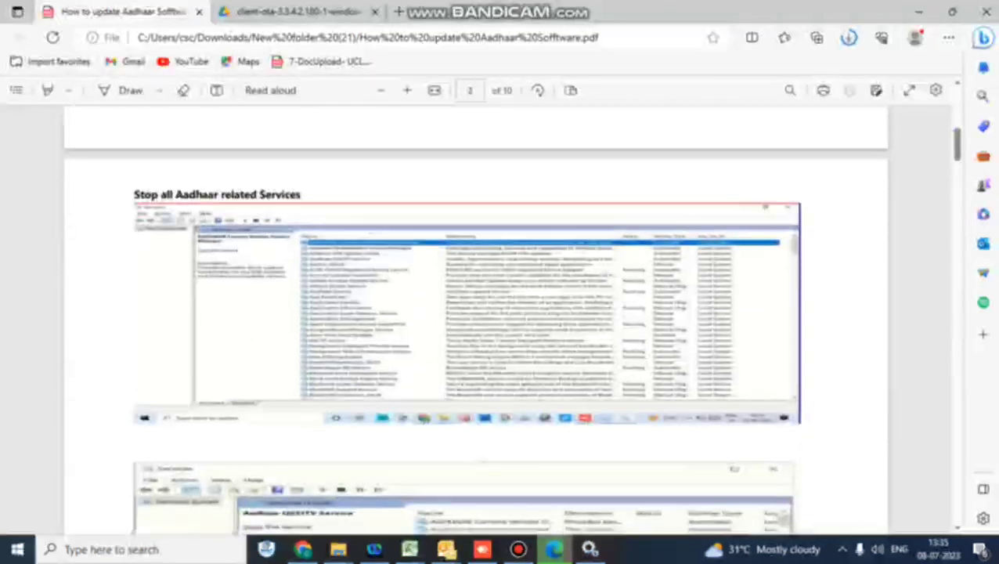
{"action": "scroll", "coordinate": [476, 319], "scroll_direction": "down", "scroll_amount": 10}
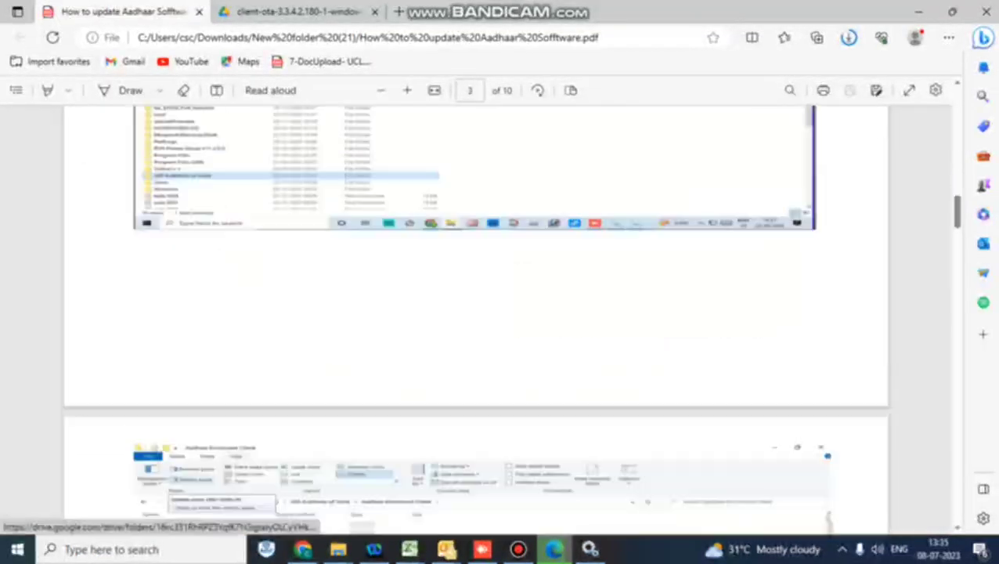
{"action": "scroll", "coordinate": [476, 319], "scroll_direction": "down", "scroll_amount": 3}
{"action": "scroll", "coordinate": [476, 319], "scroll_direction": "down", "scroll_amount": 10}
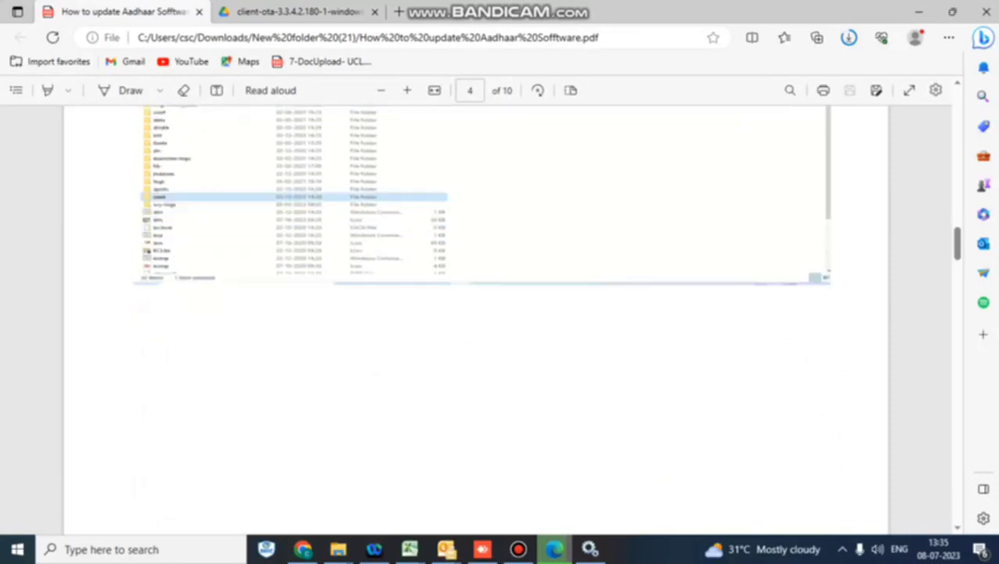
{"action": "scroll", "coordinate": [475, 319], "scroll_direction": "down", "scroll_amount": 12}
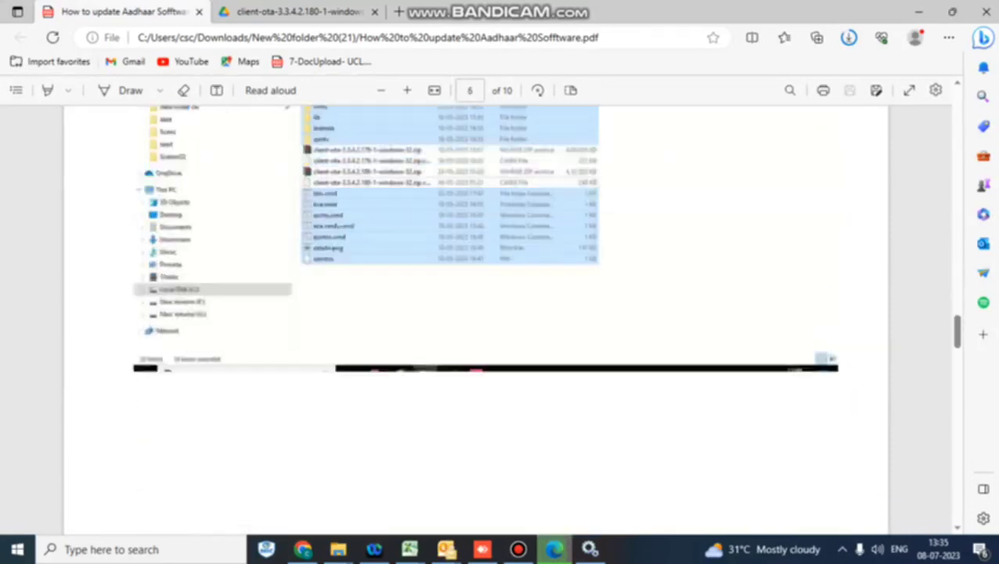
{"action": "scroll", "coordinate": [476, 320], "scroll_direction": "down", "scroll_amount": 8}
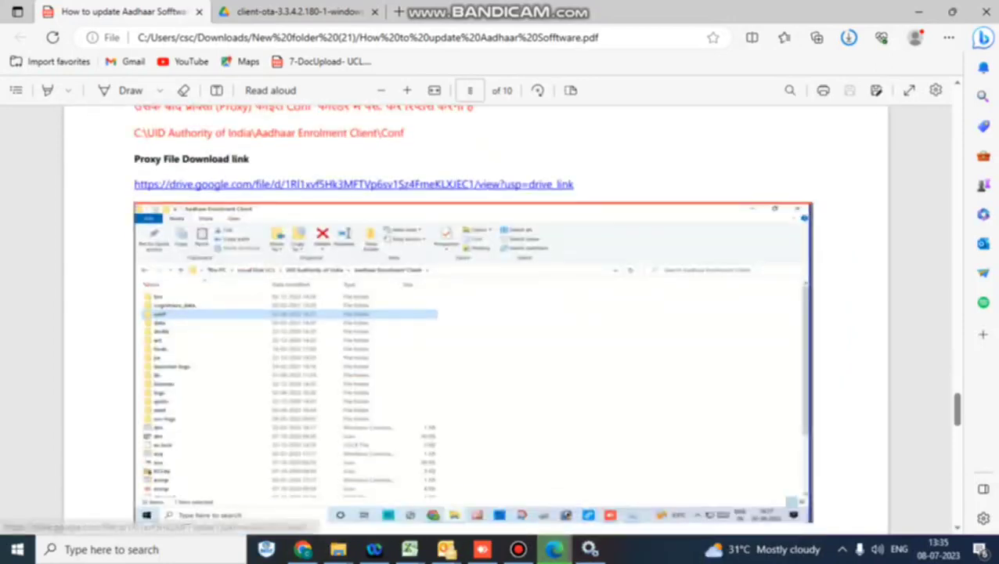
{"action": "scroll", "coordinate": [475, 319], "scroll_direction": "up", "scroll_amount": 2}
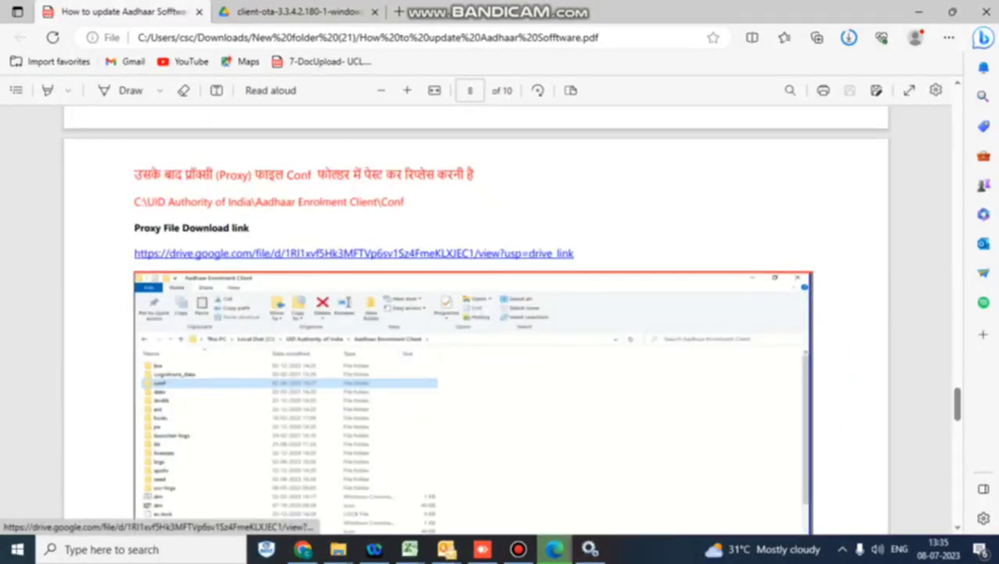
{"action": "left_click", "coordinate": [353, 254]}
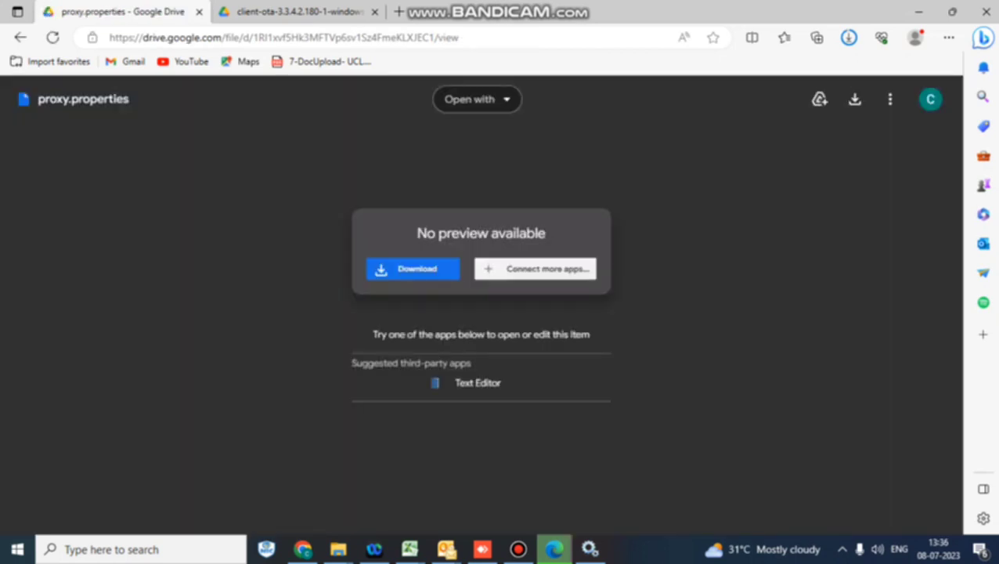
{"action": "left_click", "coordinate": [412, 268]}
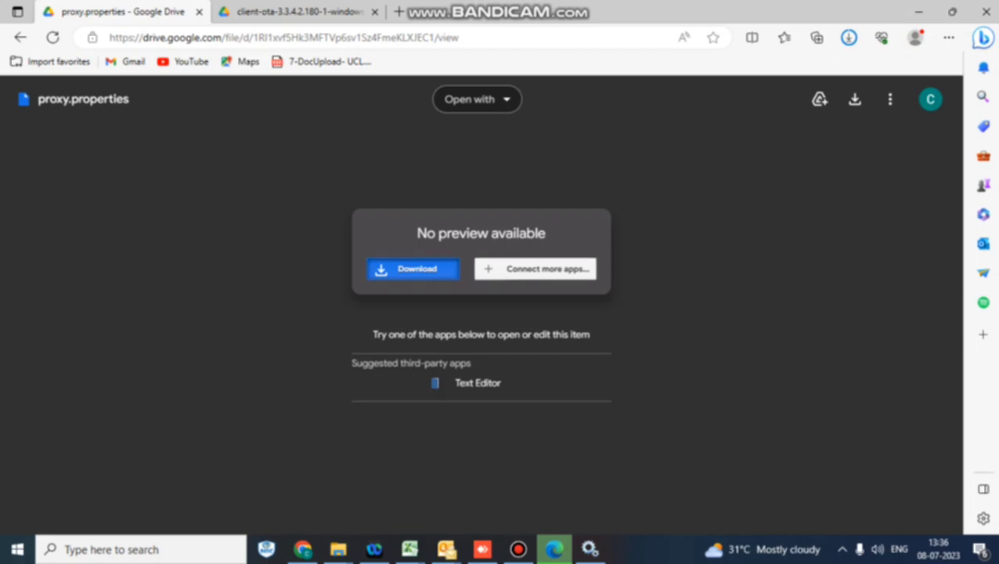
Switch to File Explorer's Downloads folder and copy the downloaded proxy.properties file
{"action": "mouse_move", "coordinate": [338, 549]}
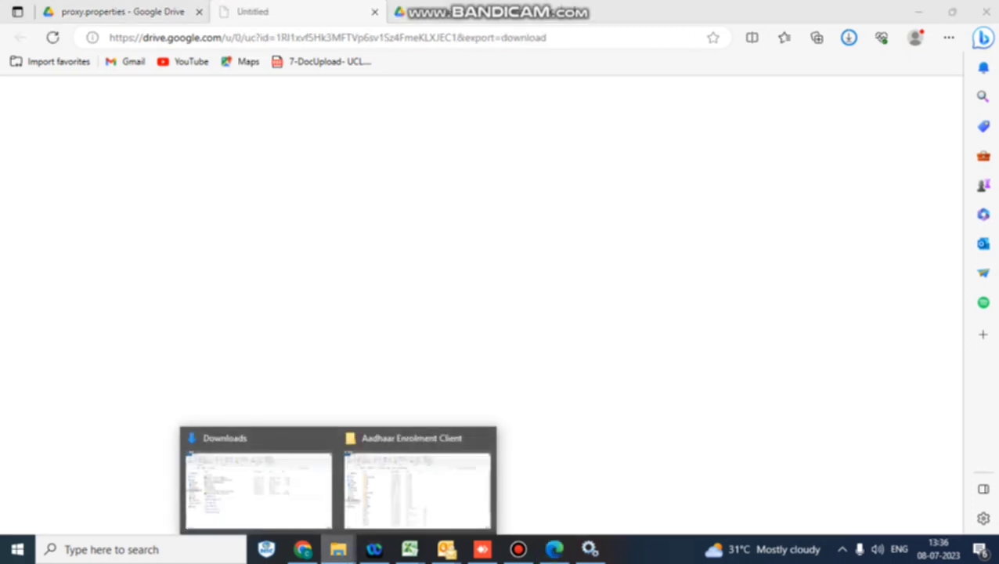
{"action": "left_click", "coordinate": [258, 477]}
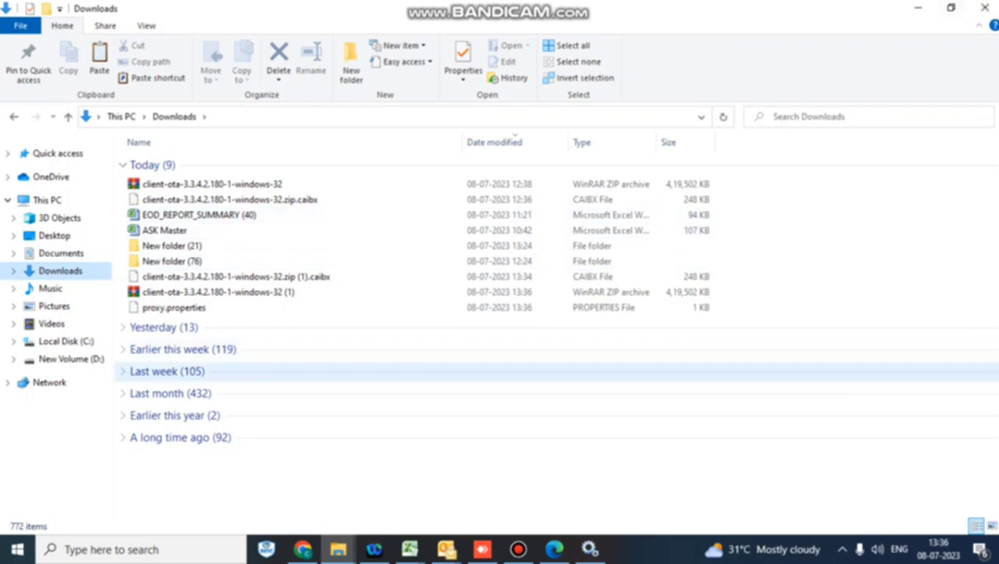
{"action": "left_click", "coordinate": [173, 307]}
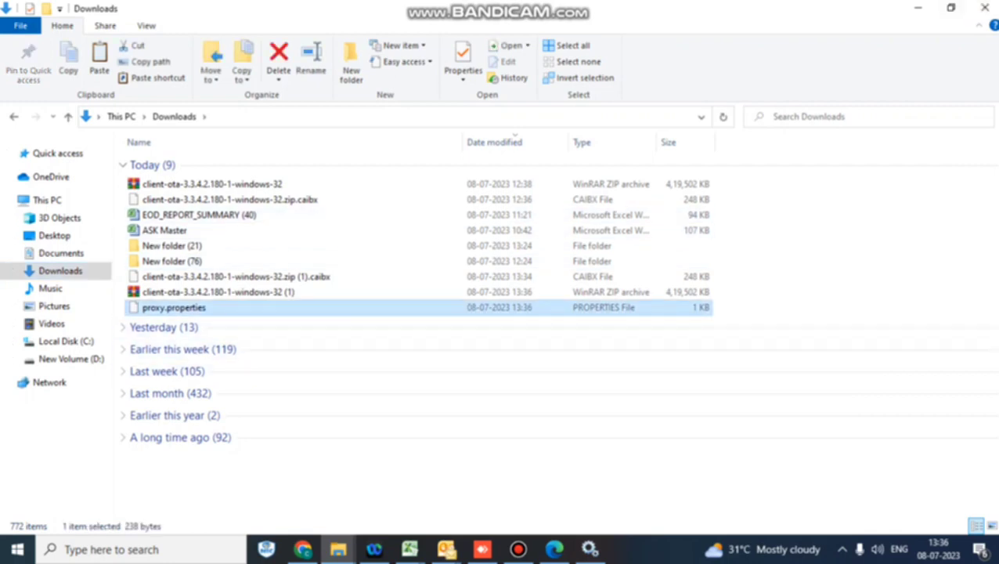
Paste the copied file into C:\UID Authority of India\Aadhaar Enrolment Client\conf, replacing the existing proxy.properties
{"action": "left_click", "coordinate": [65, 340]}
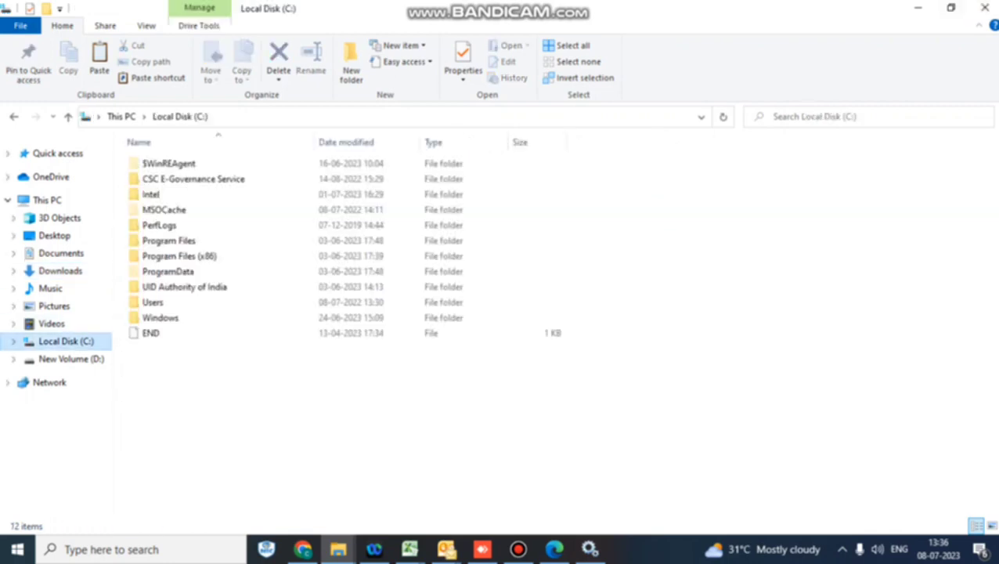
{"action": "double_click", "coordinate": [178, 285]}
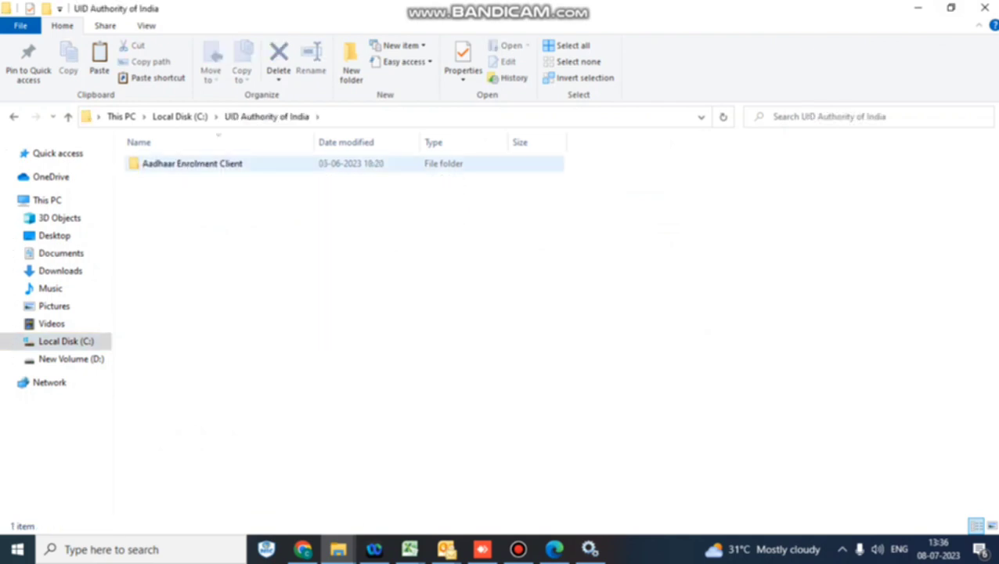
{"action": "double_click", "coordinate": [192, 163]}
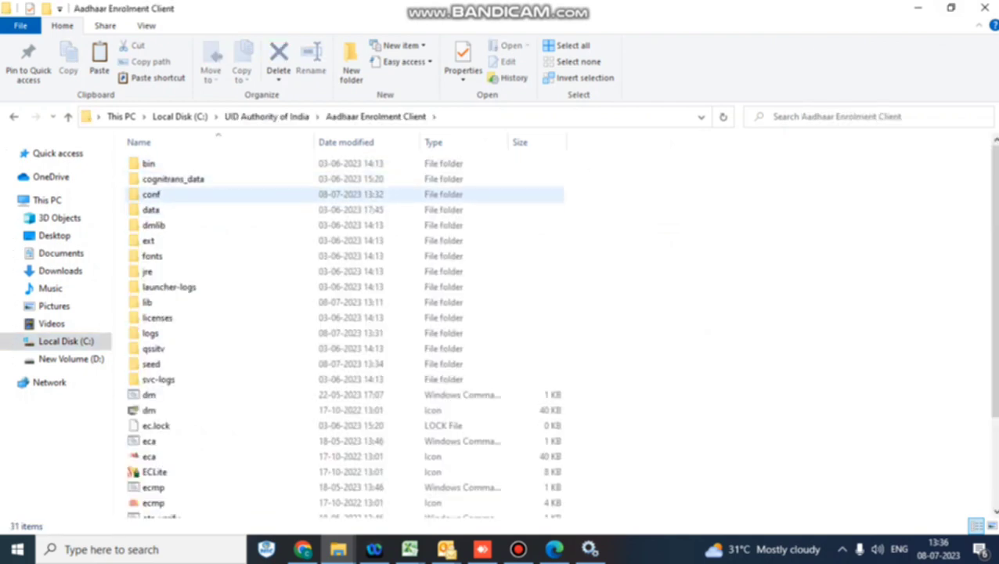
{"action": "double_click", "coordinate": [151, 194]}
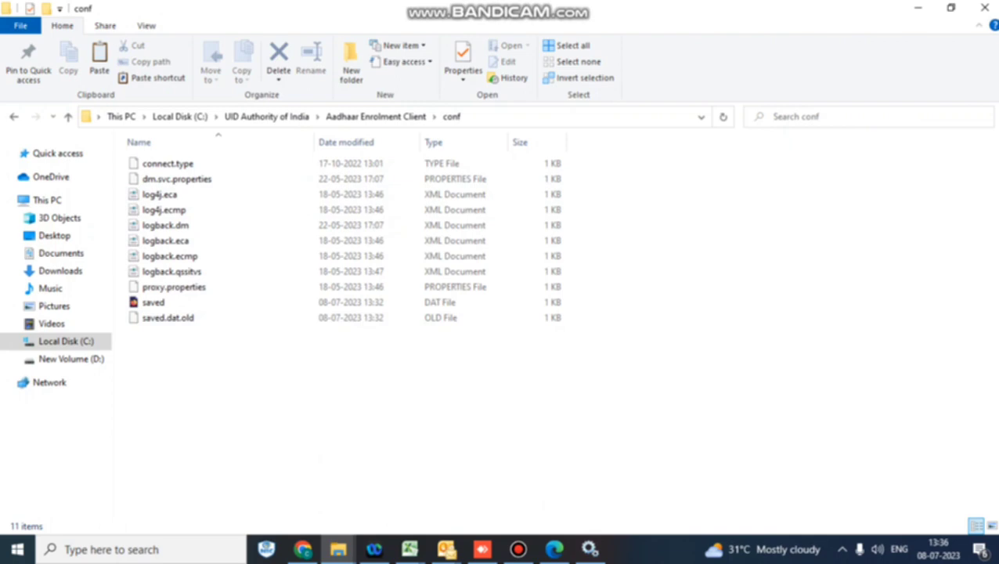
{"action": "key", "text": "ctrl+v"}
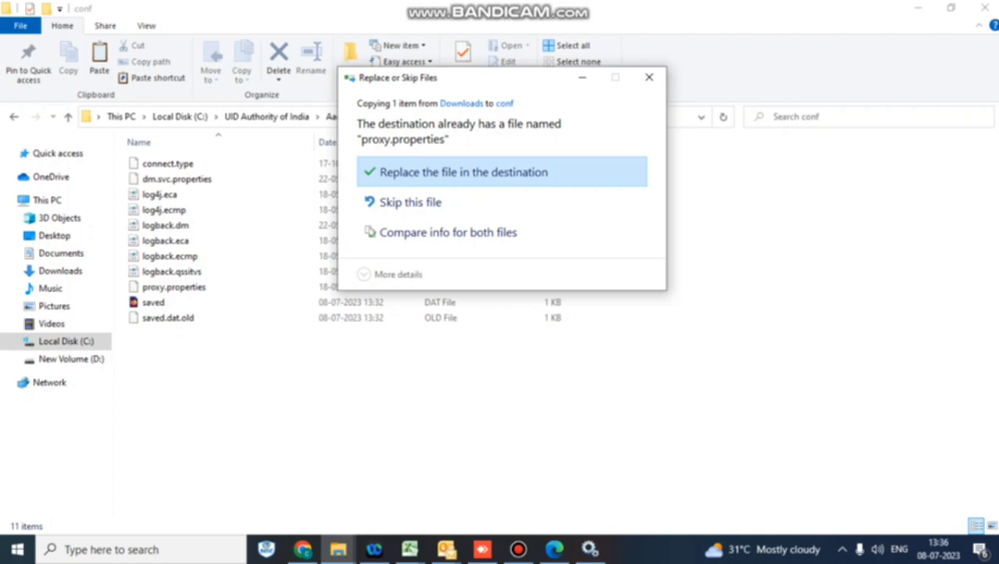
{"action": "left_click", "coordinate": [478, 176]}
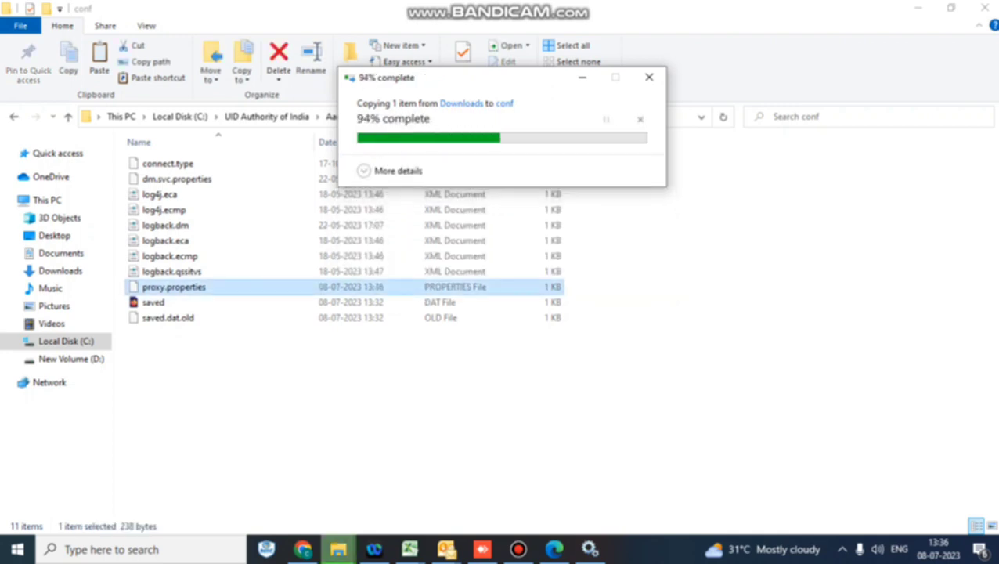
Open the Services app and start Aadhaar Enrol Service Client, Aadhaar Multiplatform Device Manager and Aadhaar QSSITV Service
{"action": "left_click", "coordinate": [141, 548]}
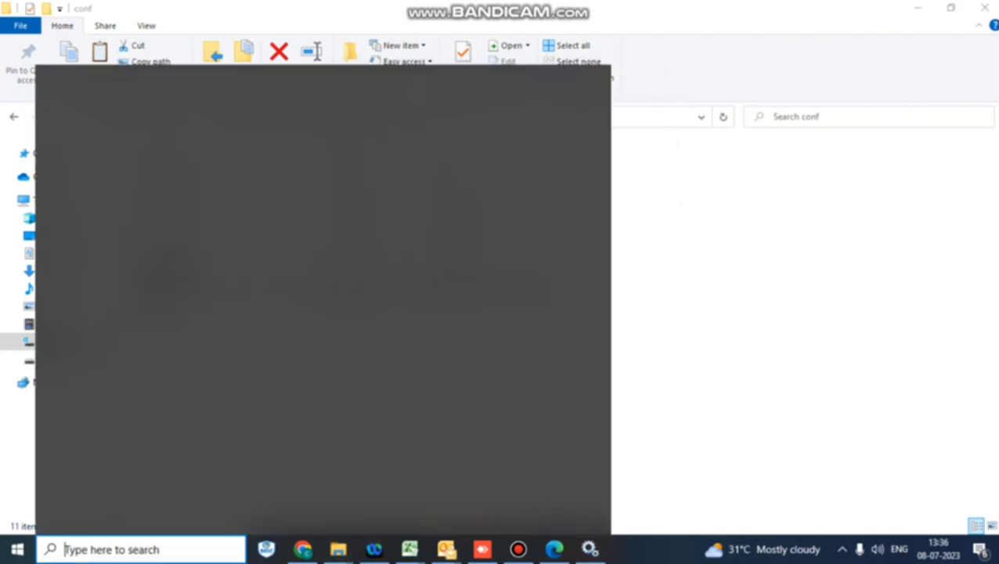
{"action": "type", "text": "servi"}
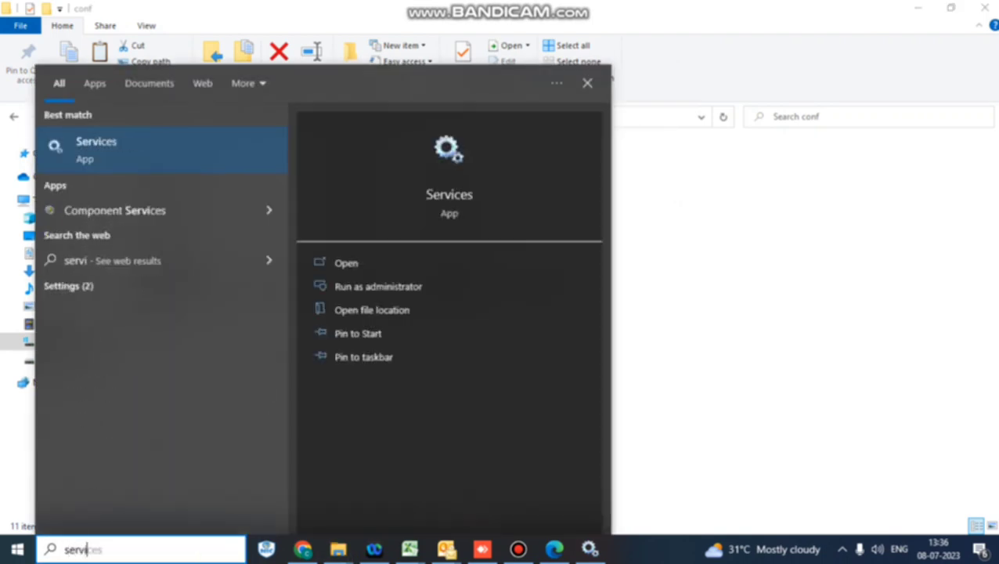
{"action": "left_click", "coordinate": [143, 150]}
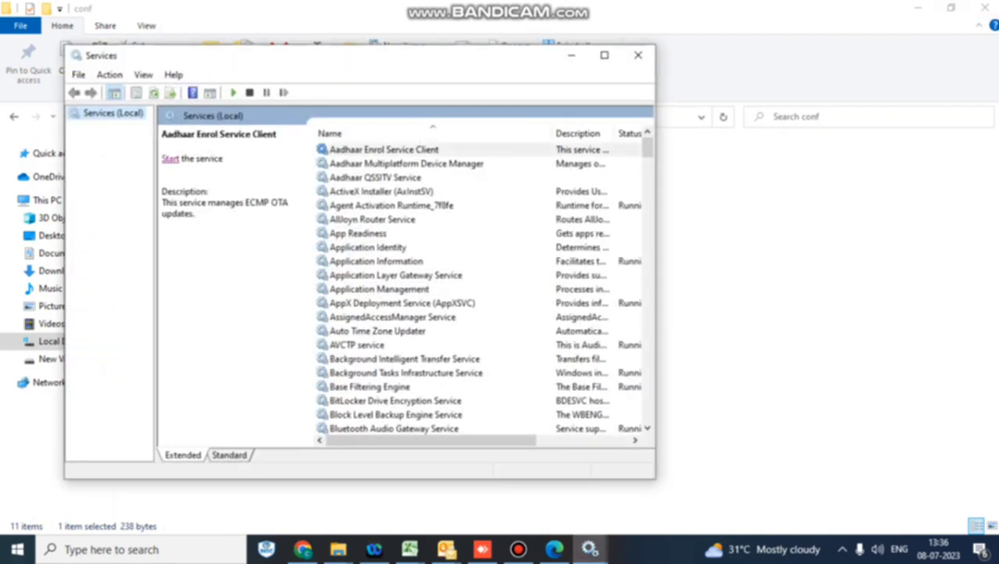
{"action": "left_click", "coordinate": [170, 158]}
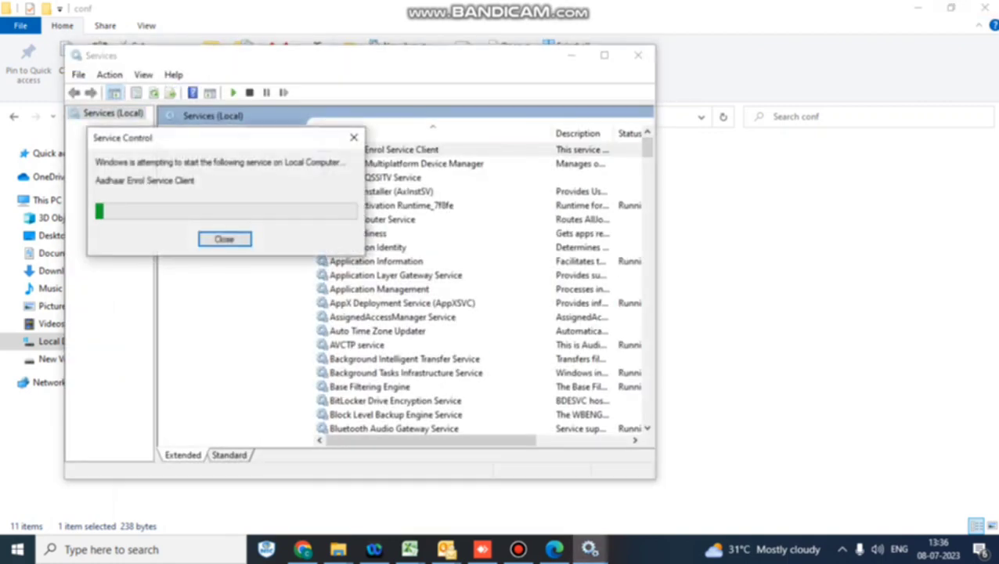
{"action": "left_click", "coordinate": [406, 164]}
{"action": "left_click", "coordinate": [169, 170]}
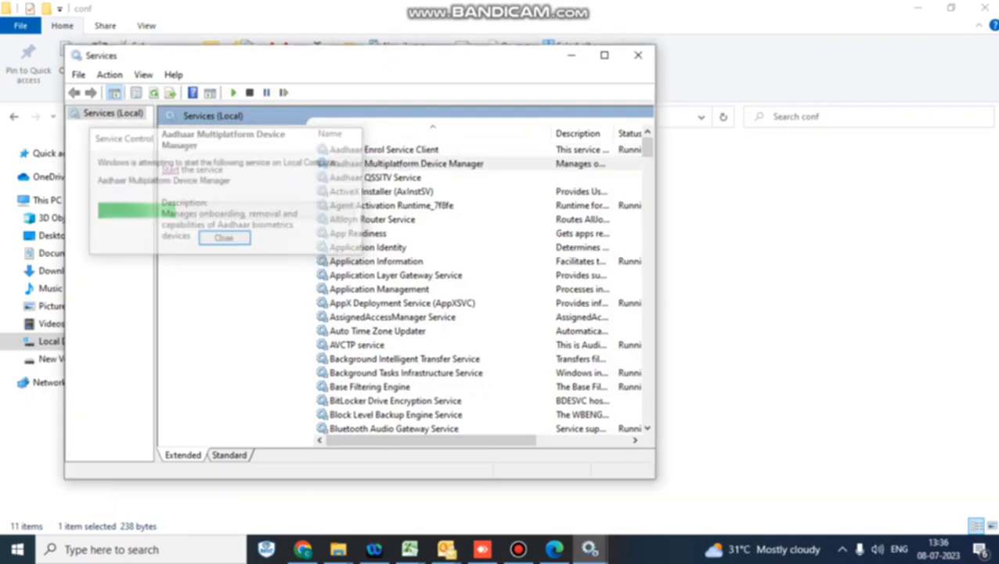
{"action": "left_click", "coordinate": [376, 177]}
{"action": "left_click", "coordinate": [170, 158]}
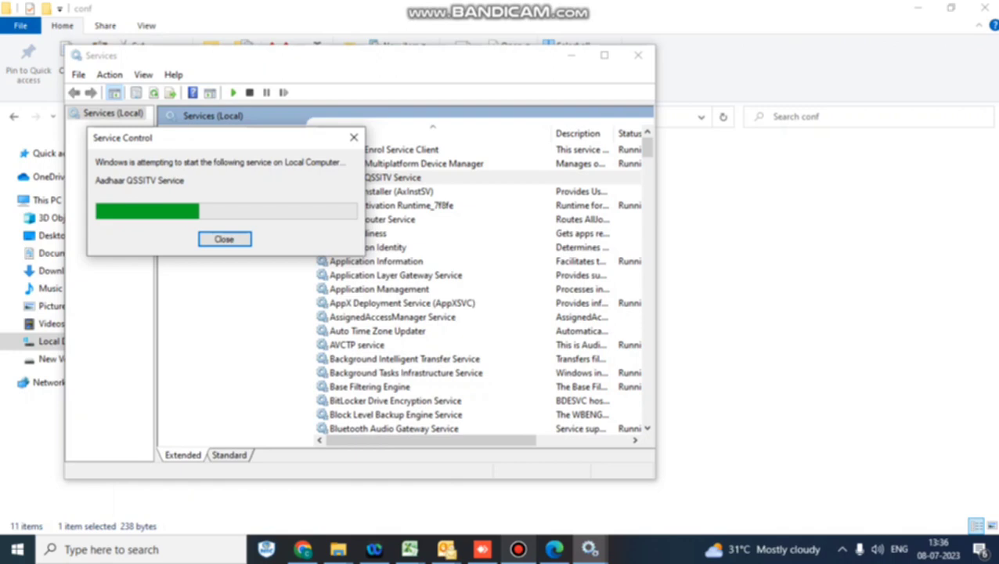
{"action": "mouse_move", "coordinate": [518, 549]}
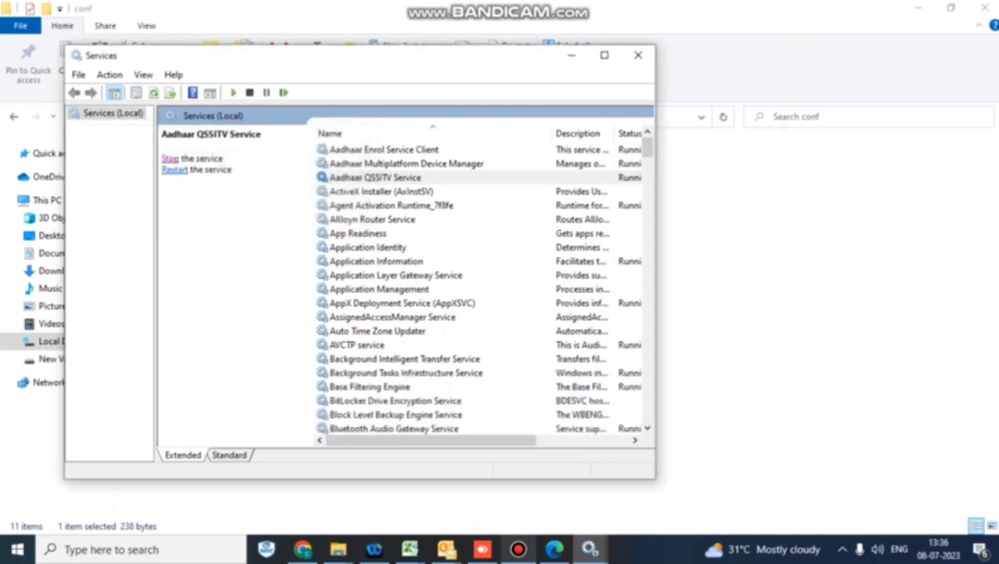
{"action": "left_click", "coordinate": [518, 549]}
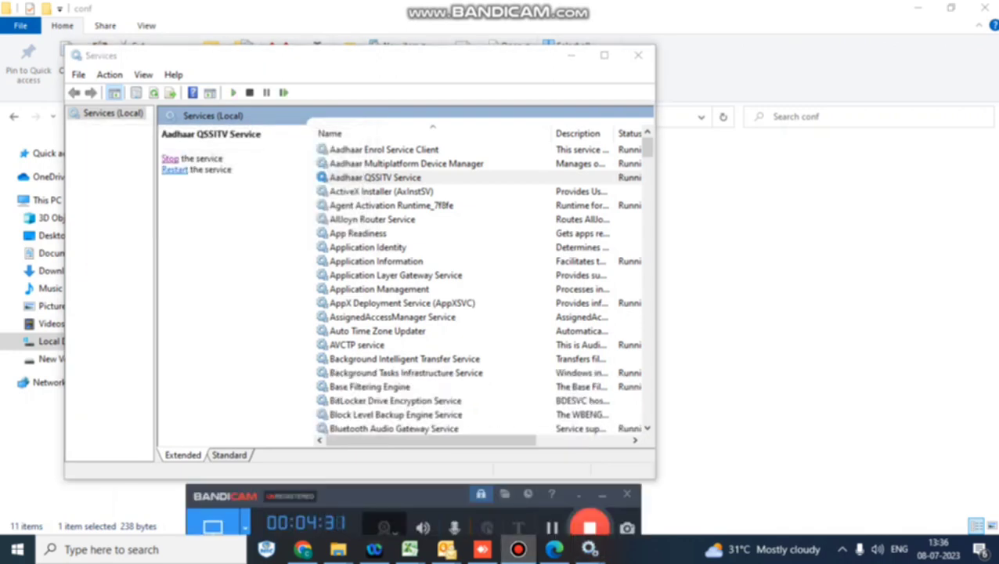
{"action": "left_click", "coordinate": [571, 54]}
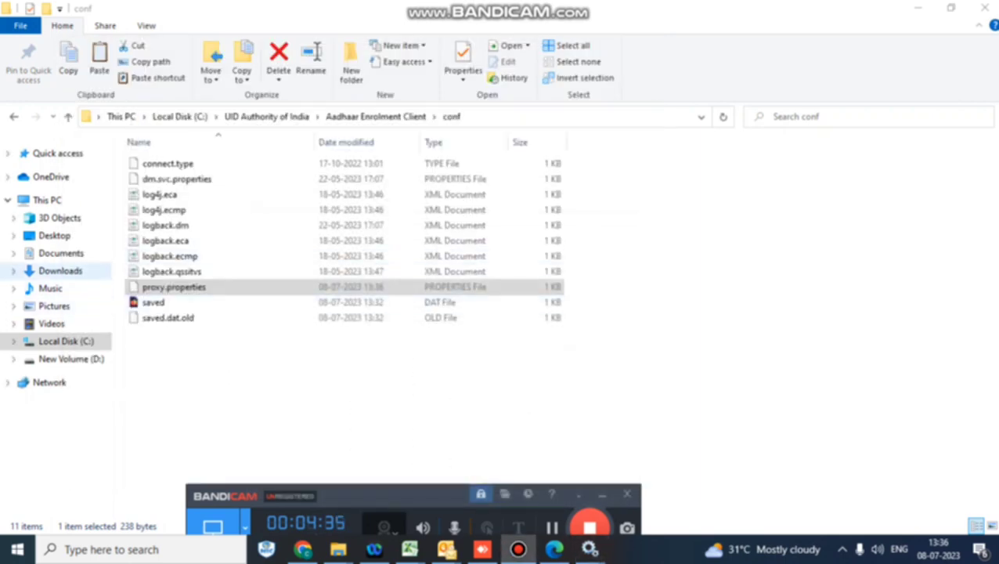
{"action": "left_click", "coordinate": [66, 341]}
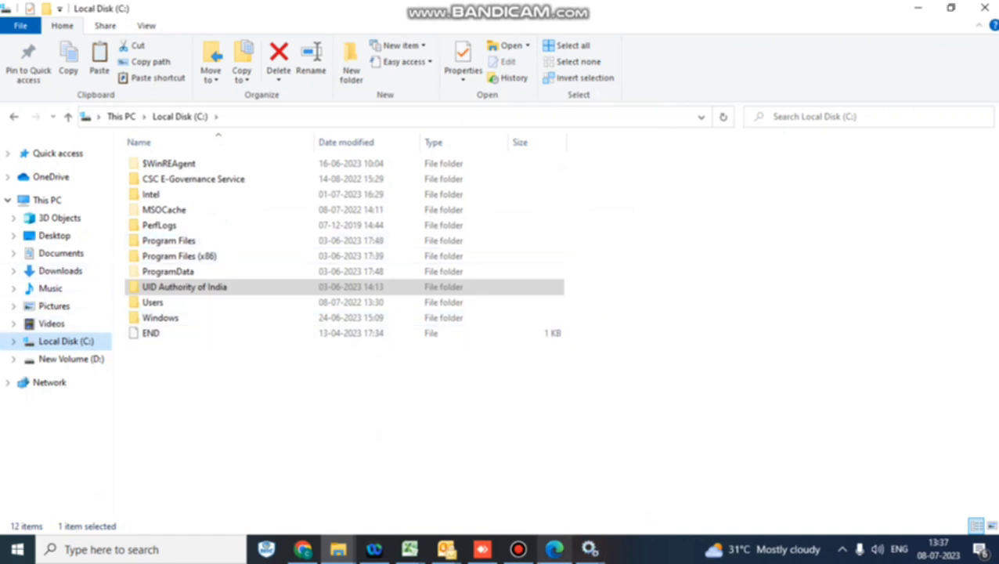
{"action": "left_click", "coordinate": [518, 549]}
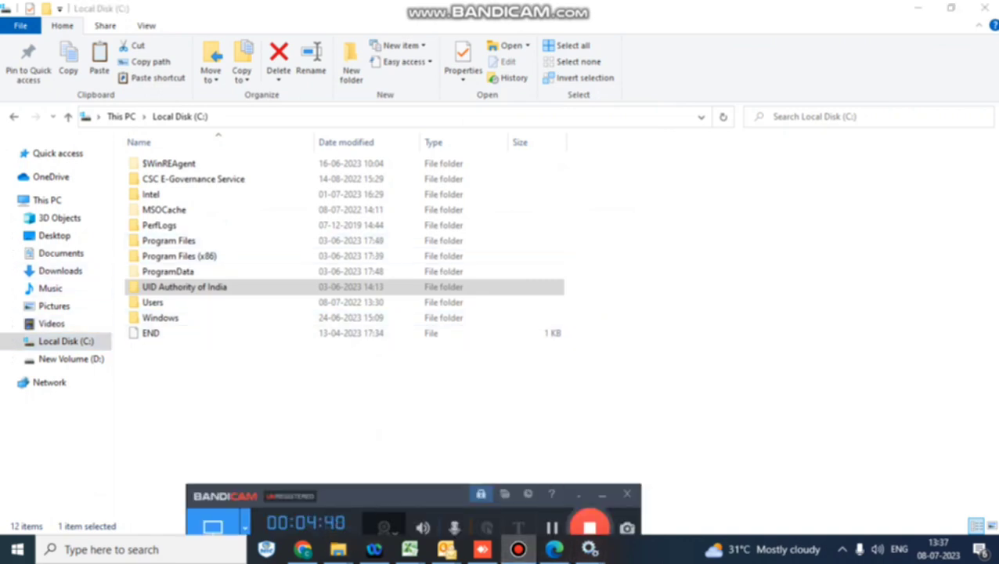
{"action": "left_click_drag", "start_coordinate": [434, 499], "coordinate": [470, 352]}
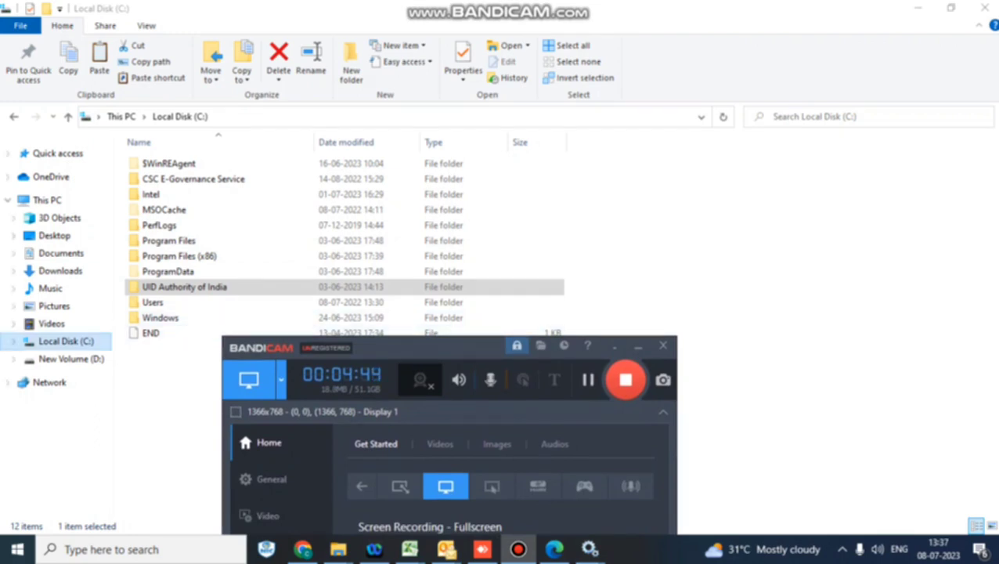
Reopen the How to update Aadhaar Sofftware PDF from New folder (21) in Downloads and read the final instructions on page 10
{"action": "left_click", "coordinate": [61, 270]}
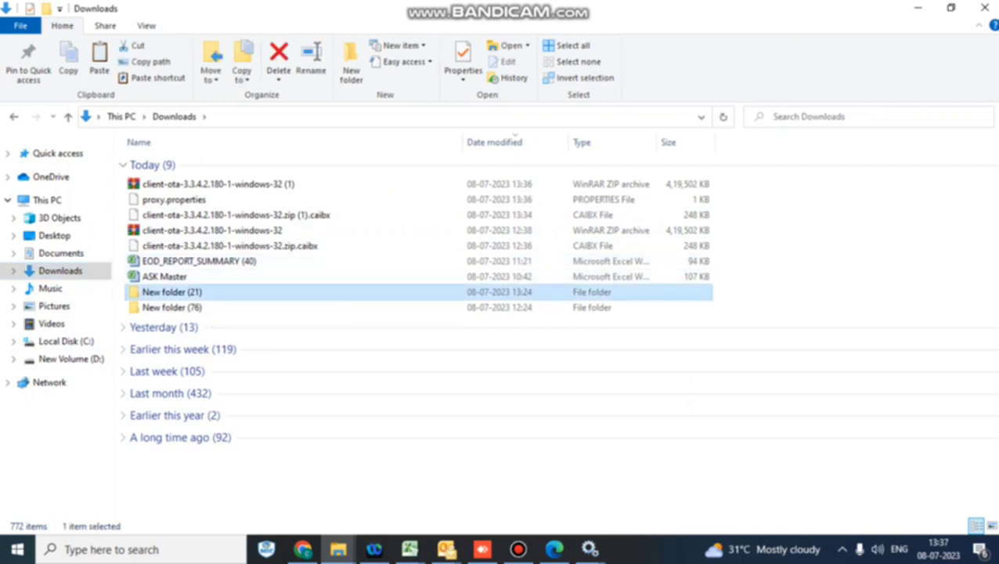
{"action": "double_click", "coordinate": [172, 291]}
{"action": "double_click", "coordinate": [208, 195]}
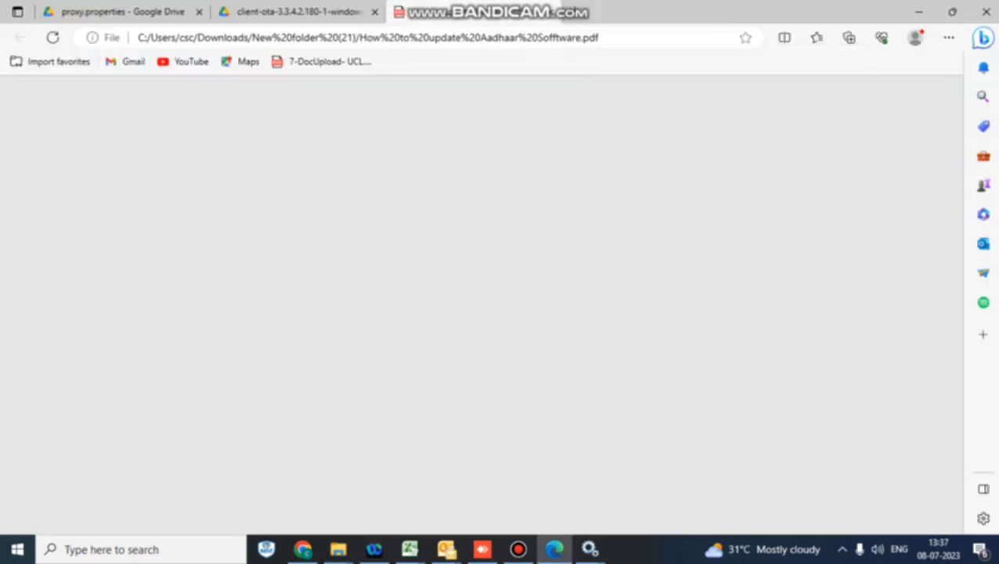
{"action": "scroll", "coordinate": [475, 313], "scroll_direction": "down", "scroll_amount": 5}
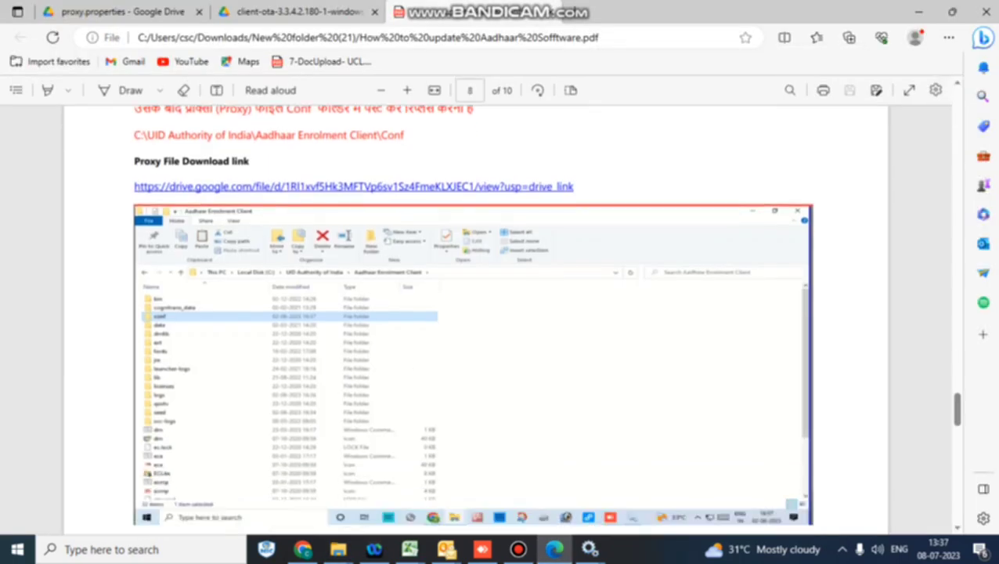
{"action": "scroll", "coordinate": [475, 313], "scroll_direction": "down", "scroll_amount": 10}
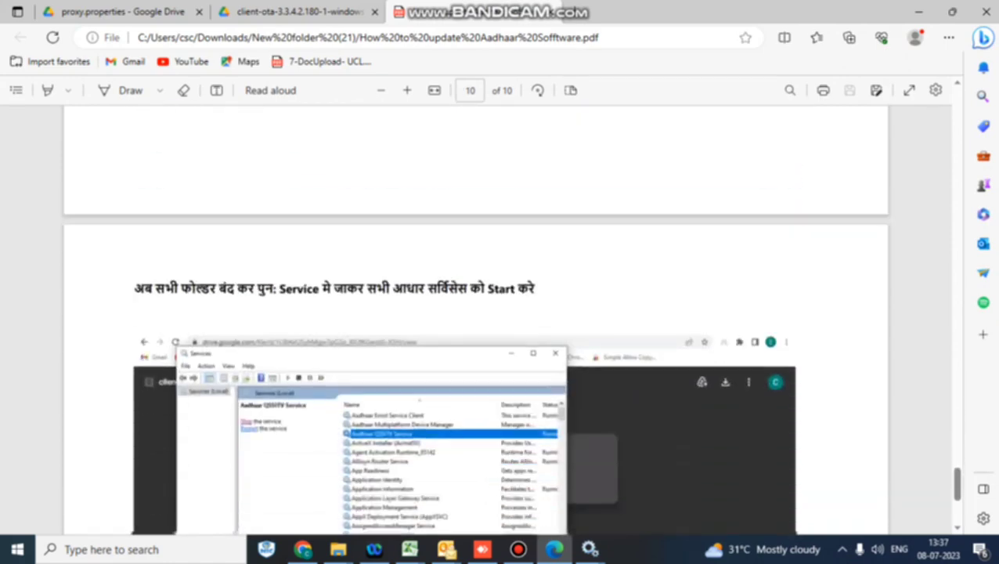
{"action": "scroll", "coordinate": [475, 335], "scroll_direction": "down", "scroll_amount": 3}
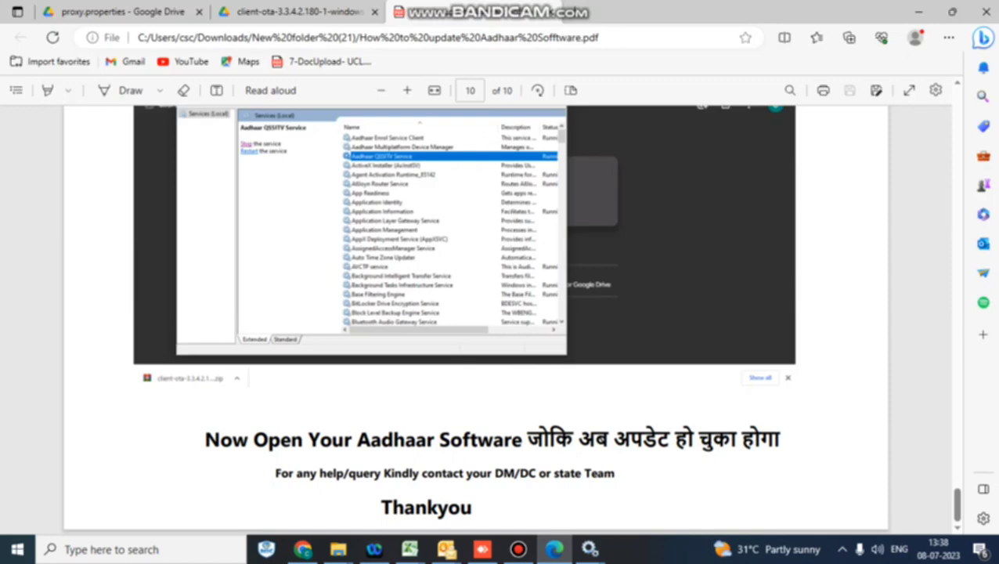
{"action": "left_click", "coordinate": [518, 549]}
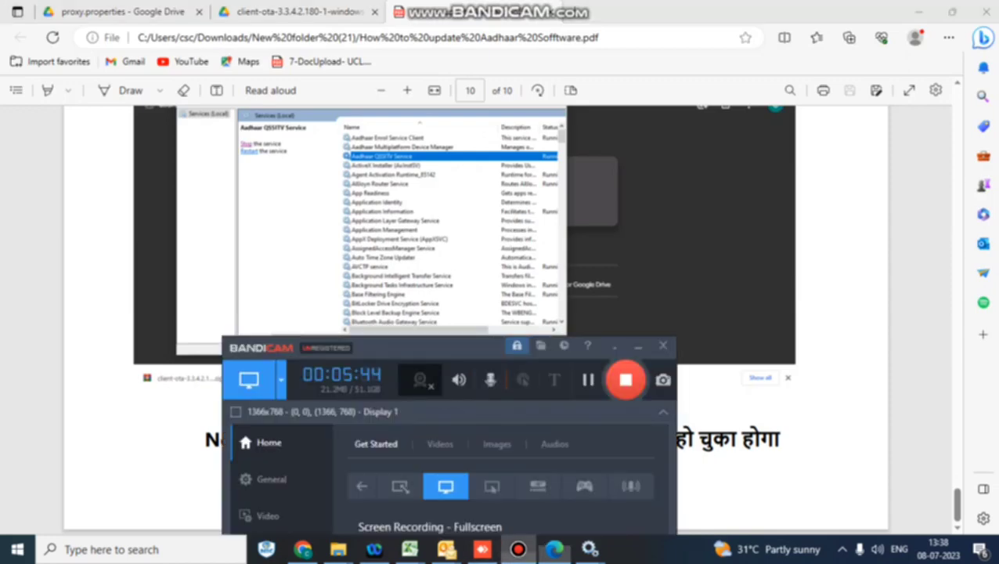